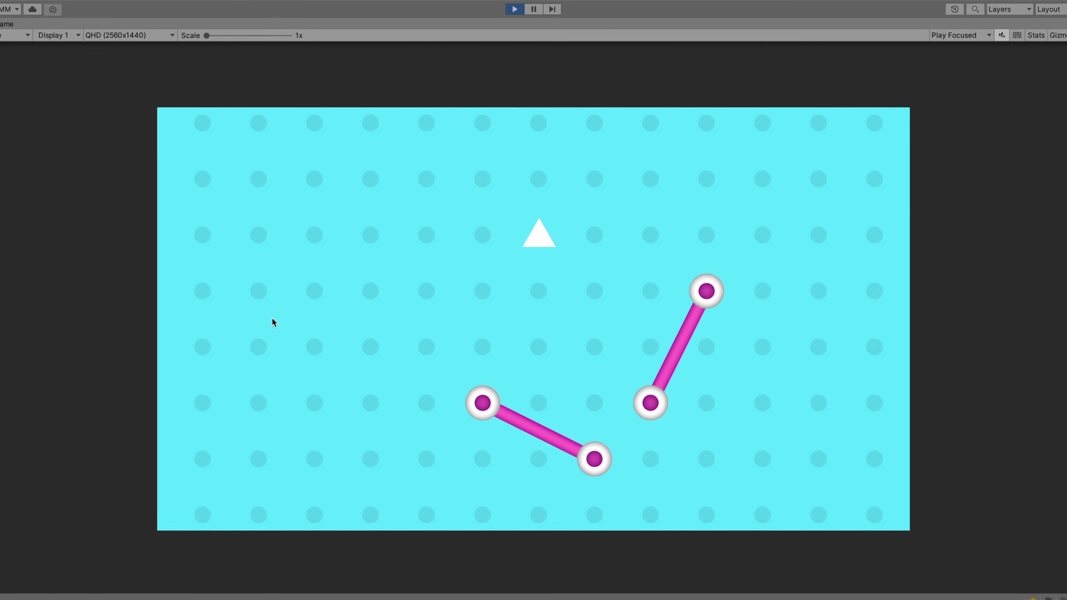
# Draw a line between two grid dots in the running game
pyautogui.moveTo(259, 291); pyautogui.dragTo(408, 358)
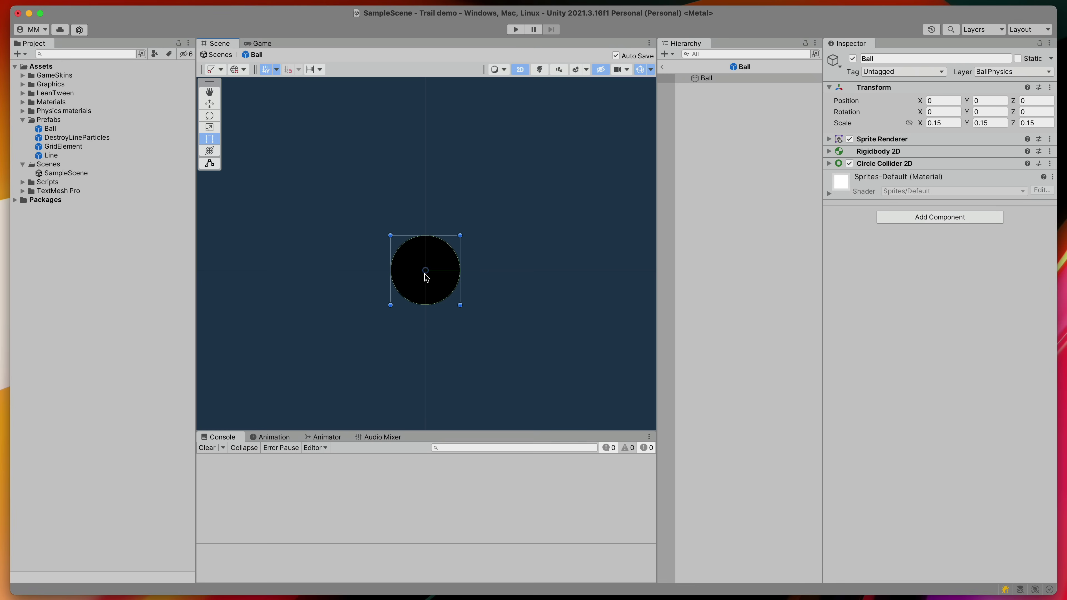
# Add a Trail Renderer to the Ball prefab and move the ball in the scene to preview its trail
pyautogui.click(940, 217)
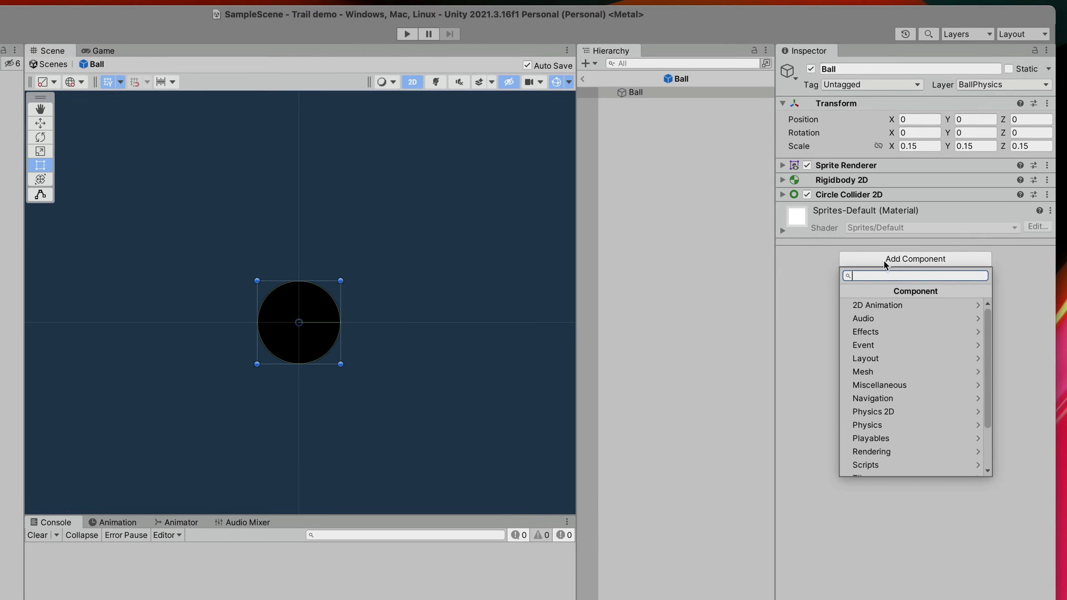
pyautogui.write('trail')
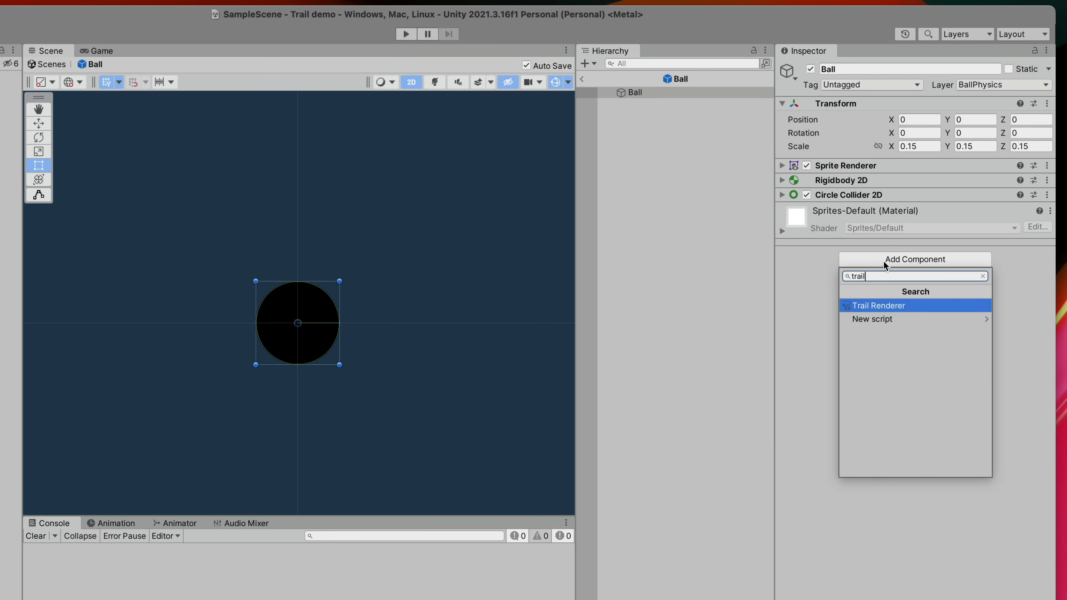
pyautogui.press('Return')
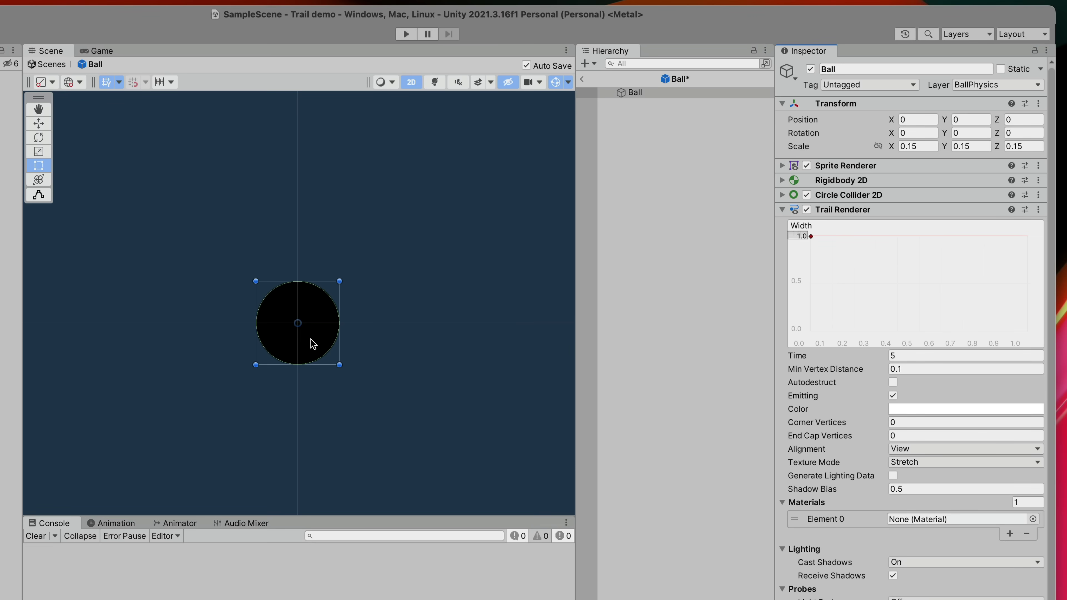
pyautogui.moveTo(313, 343)
pyautogui.mouseDown()
pyautogui.moveTo(350, 361)
pyautogui.moveTo(493, 325)
pyautogui.moveTo(472, 199)
pyautogui.moveTo(247, 157)
pyautogui.moveTo(87, 245)
pyautogui.moveTo(96, 384)
pyautogui.moveTo(265, 403)
pyautogui.moveTo(433, 374)
pyautogui.moveTo(457, 340)
pyautogui.moveTo(438, 315)
pyautogui.moveTo(339, 313)
pyautogui.moveTo(315, 342)
pyautogui.mouseUp()
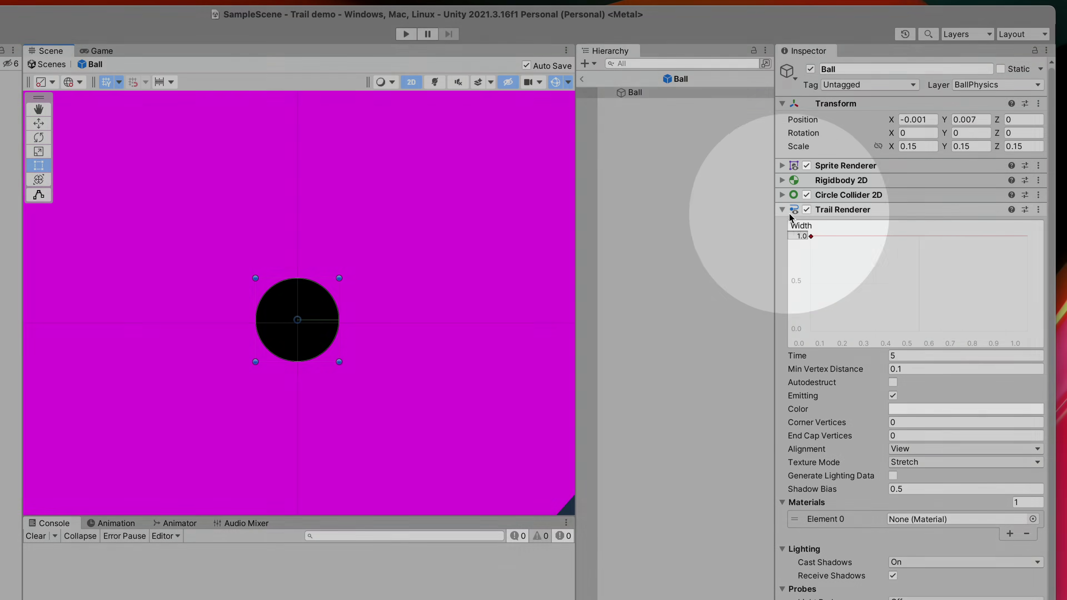
# Reduce the ball trail's width to 0.13 and move the ball around to preview it
pyautogui.moveTo(794, 223); pyautogui.dragTo(720, 237)
pyautogui.moveTo(331, 339)
pyautogui.mouseDown()
pyautogui.moveTo(484, 350)
pyautogui.moveTo(386, 210)
pyautogui.moveTo(166, 339)
pyautogui.moveTo(317, 445)
pyautogui.moveTo(397, 452)
pyautogui.mouseUp()
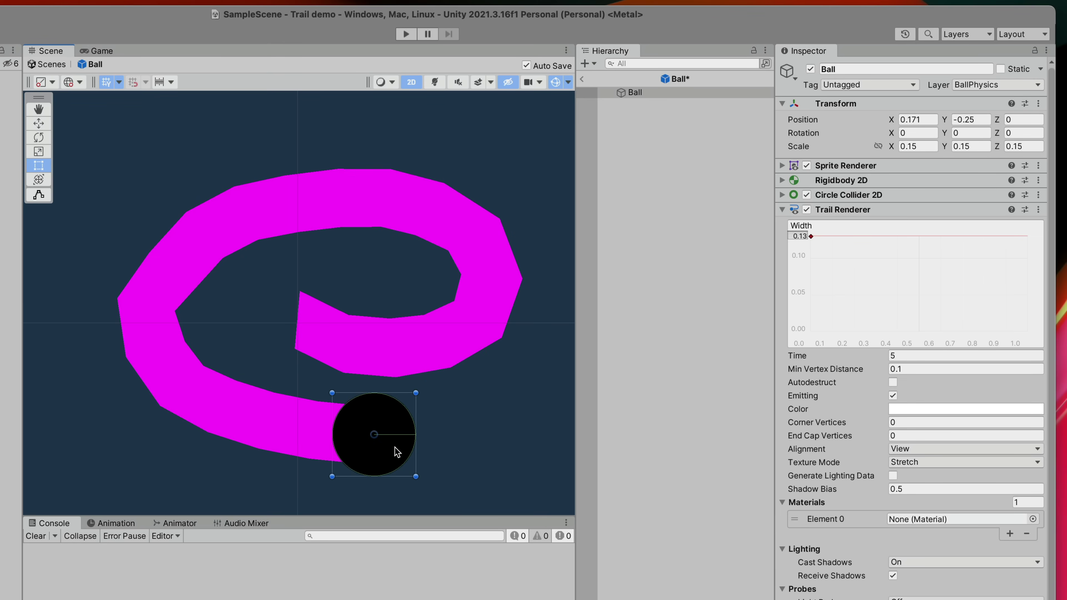
# Set the trail's Time to 0.25 and move the ball to test the shorter trail
pyautogui.click(923, 355)
pyautogui.write('0.2')
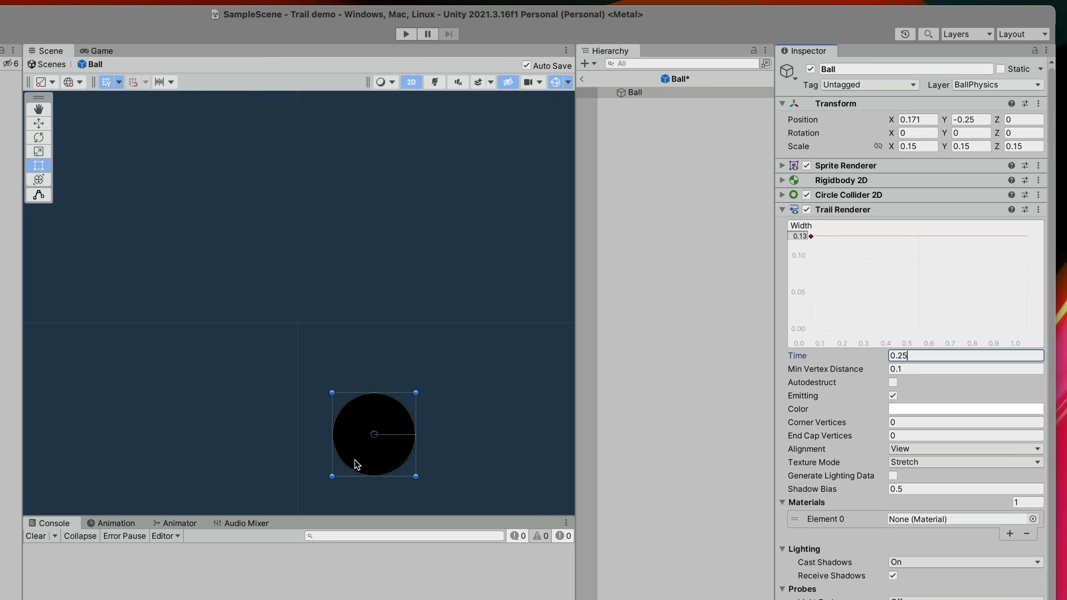
pyautogui.moveTo(357, 460)
pyautogui.mouseDown()
pyautogui.moveTo(439, 435)
pyautogui.moveTo(479, 329)
pyautogui.moveTo(380, 205)
pyautogui.moveTo(187, 400)
pyautogui.mouseUp()
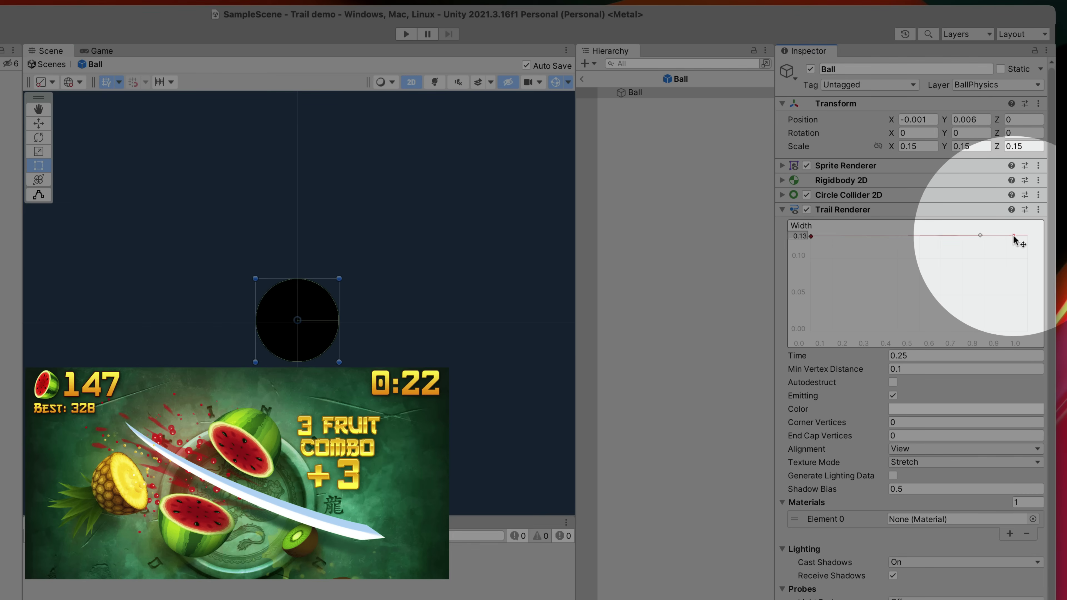
# Taper the trail's width curve to 0 at its end and move the ball to preview the shape
pyautogui.moveTo(1014, 236); pyautogui.dragTo(1045, 356)
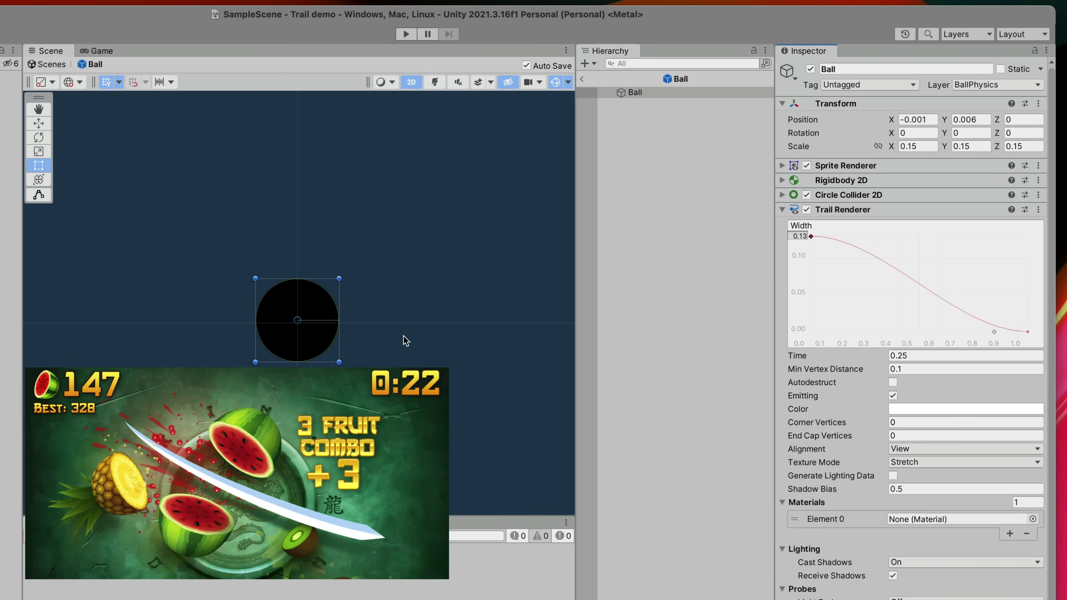
pyautogui.moveTo(311, 334)
pyautogui.mouseDown()
pyautogui.moveTo(332, 338)
pyautogui.moveTo(428, 171)
pyautogui.moveTo(186, 347)
pyautogui.moveTo(495, 293)
pyautogui.moveTo(171, 270)
pyautogui.moveTo(452, 424)
pyautogui.moveTo(362, 275)
pyautogui.moveTo(42, 363)
pyautogui.moveTo(352, 189)
pyautogui.moveTo(231, 329)
pyautogui.mouseUp()
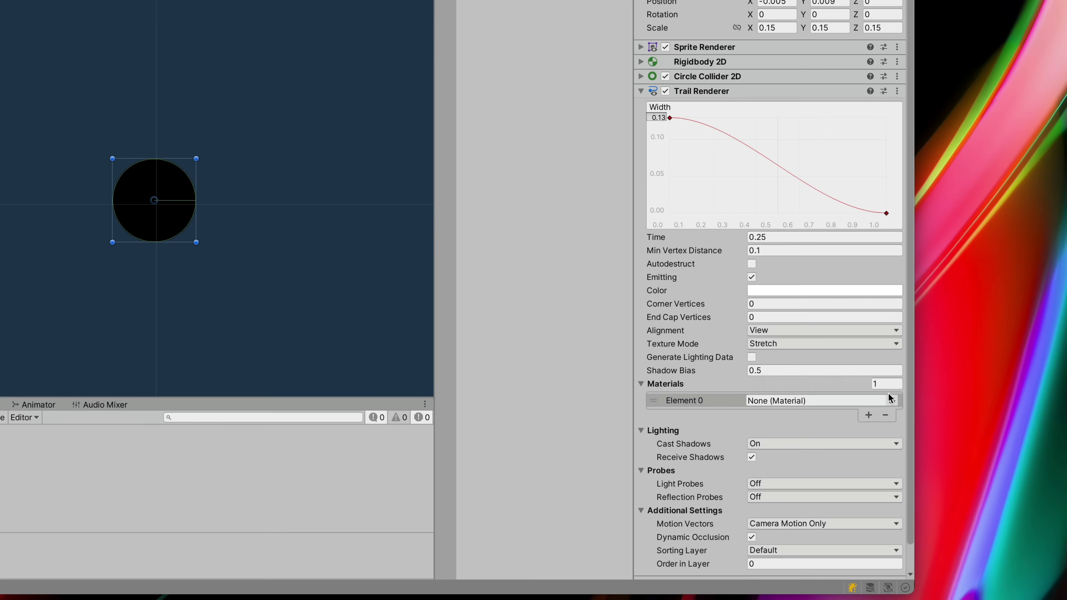
# Assign the Default-Line material to the ball's Trail Renderer and move the ball to preview it
pyautogui.click(891, 400)
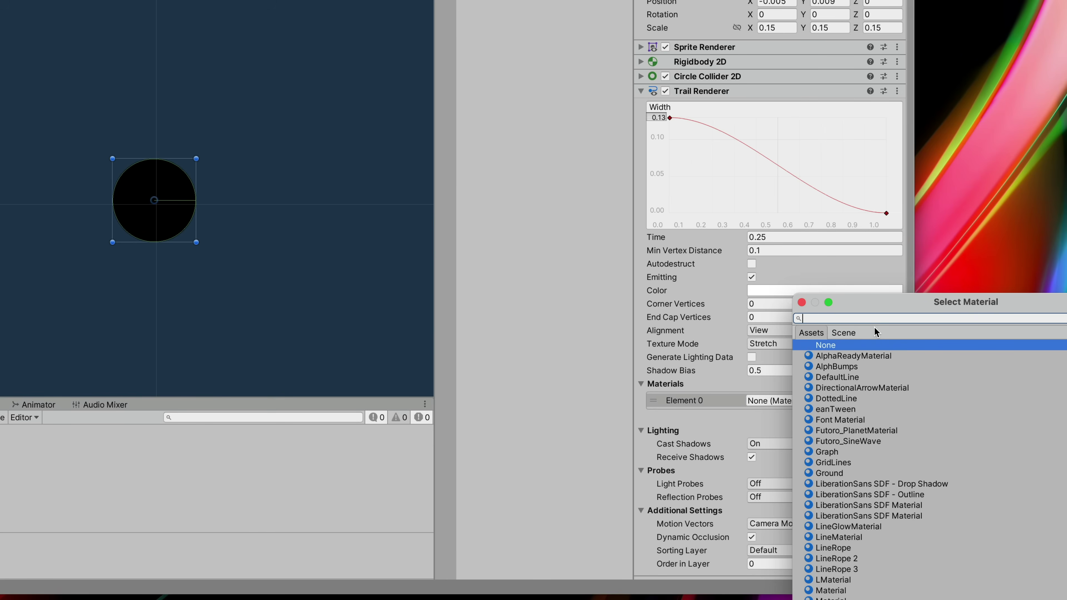
pyautogui.write('defa')
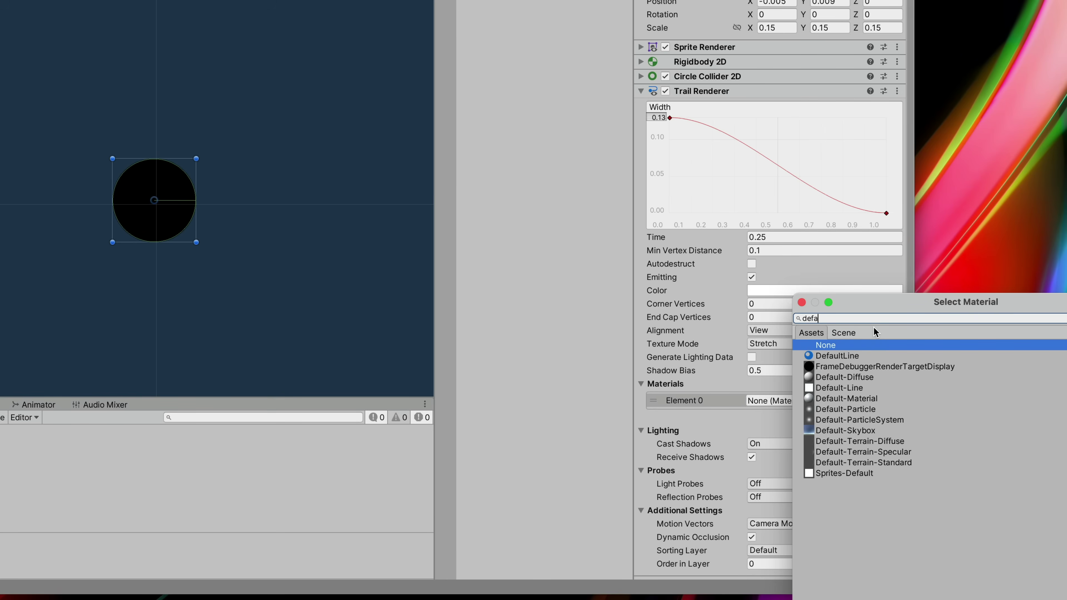
pyautogui.press('Down')
pyautogui.press('Down')
pyautogui.press('Down')
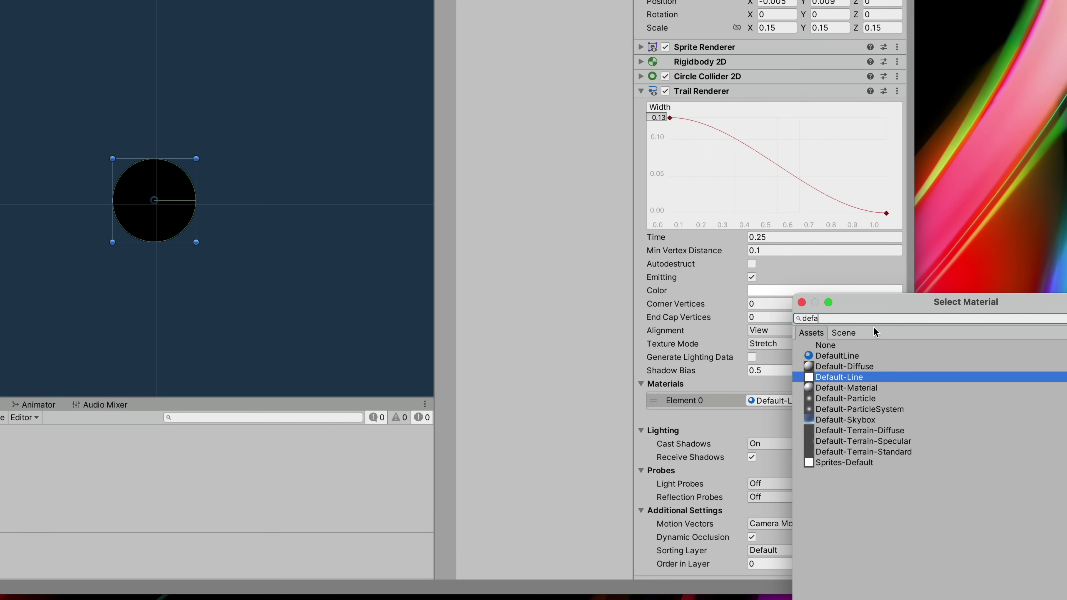
pyautogui.press('Return')
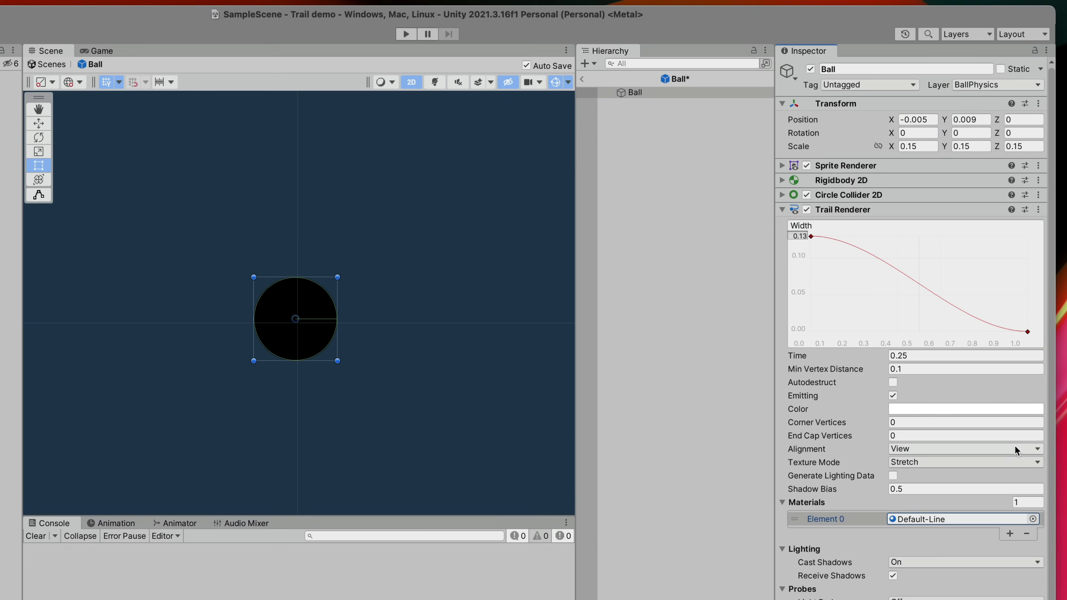
pyautogui.moveTo(331, 357)
pyautogui.mouseDown()
pyautogui.moveTo(511, 311)
pyautogui.moveTo(210, 332)
pyautogui.moveTo(500, 328)
pyautogui.moveTo(279, 419)
pyautogui.moveTo(355, 345)
pyautogui.moveTo(321, 353)
pyautogui.mouseUp()
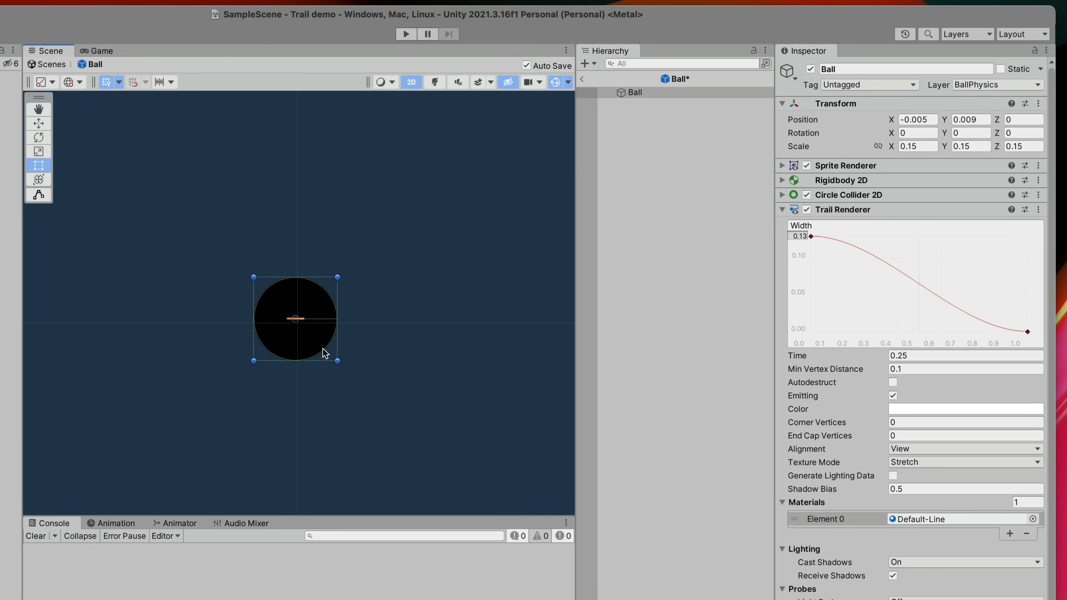
# Set the Trail Renderer's Order in Layer to -1 and move the ball to check the layering
pyautogui.scroll(-2, 912, 534)
pyautogui.click(910, 534)
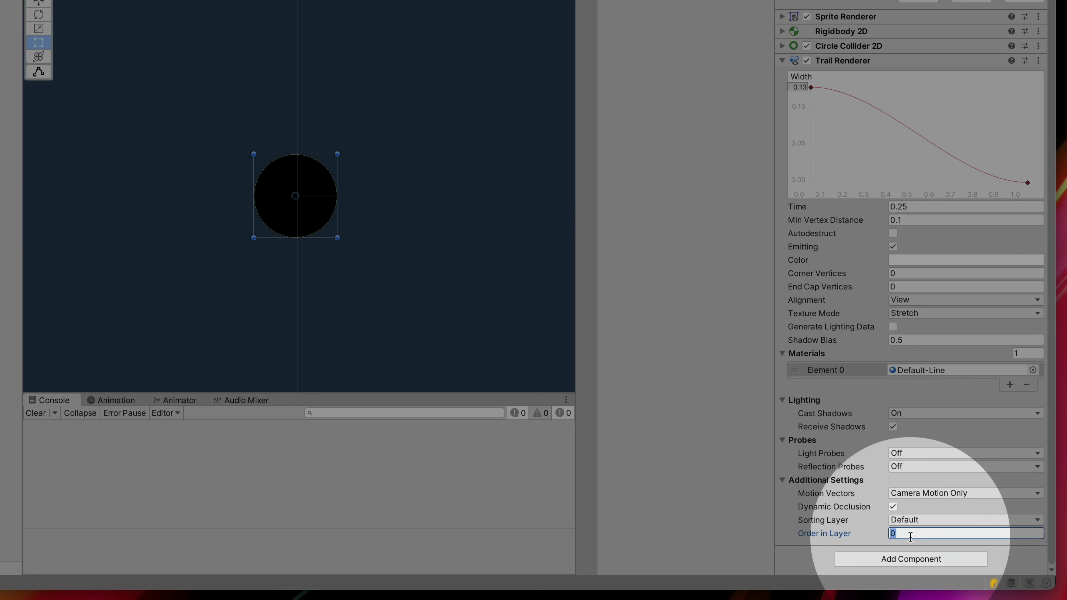
pyautogui.write('-1')
pyautogui.moveTo(311, 227)
pyautogui.mouseDown()
pyautogui.moveTo(483, 140)
pyautogui.moveTo(257, 291)
pyautogui.mouseUp()
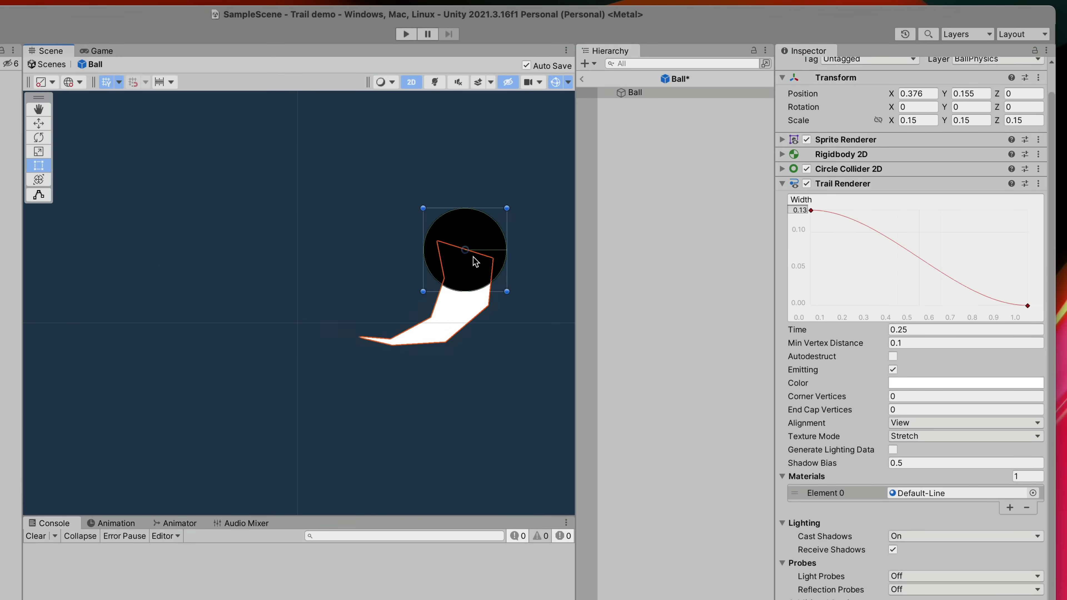
pyautogui.moveTo(258, 414)
pyautogui.mouseDown()
pyautogui.moveTo(449, 252)
pyautogui.moveTo(369, 421)
pyautogui.mouseUp()
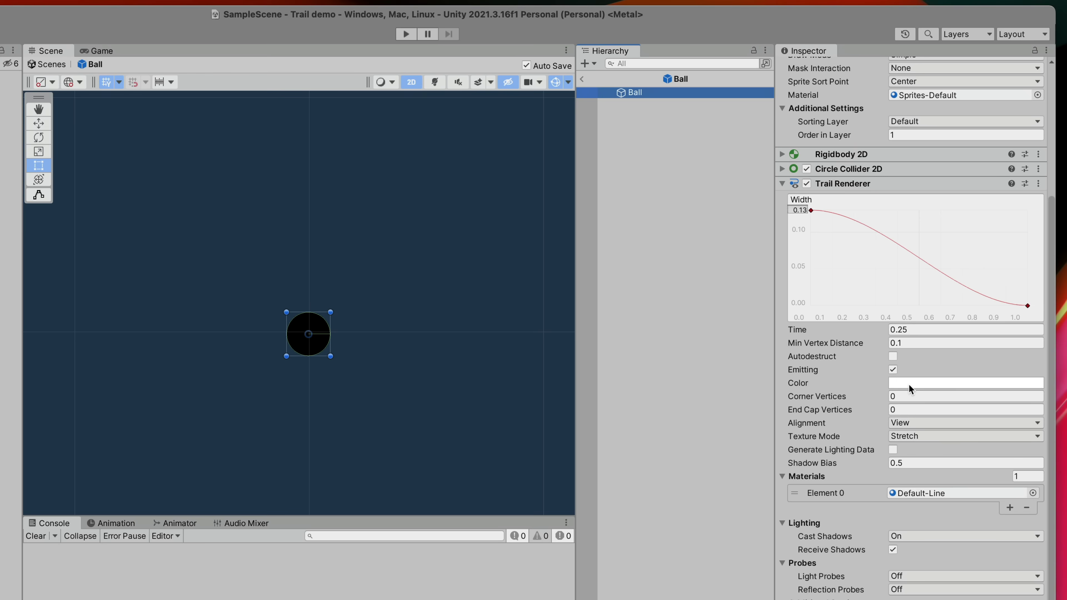
# Give the trail a black-to-grey colour gradient with alpha 0 at the end, and preview it by moving the ball
pyautogui.click(908, 385)
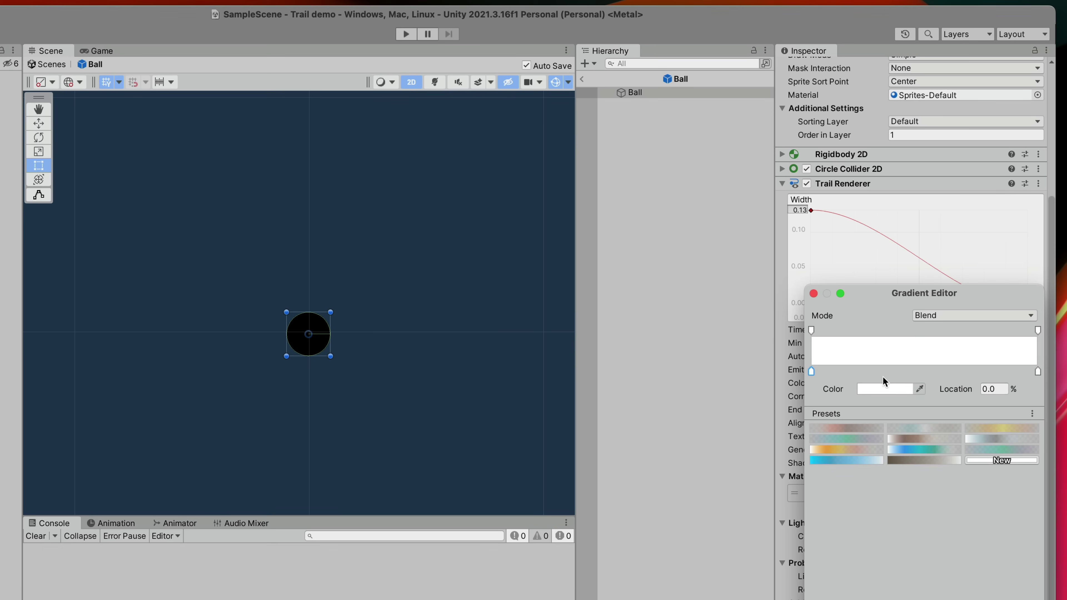
pyautogui.click(878, 387)
pyautogui.click(888, 382)
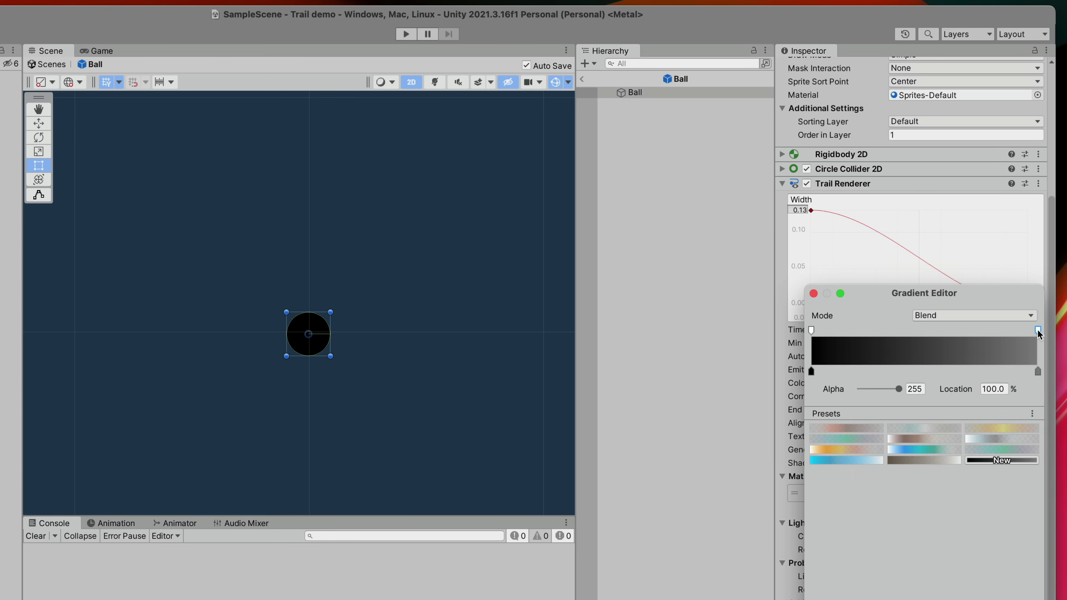
pyautogui.moveTo(896, 390); pyautogui.dragTo(838, 393)
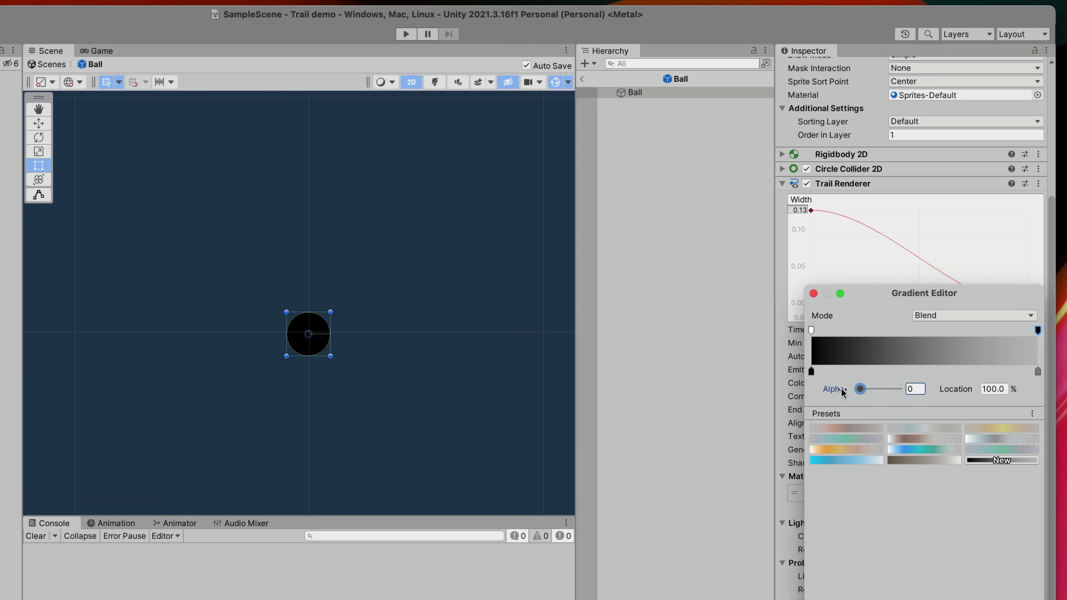
pyautogui.click(332, 340)
pyautogui.moveTo(319, 344)
pyautogui.mouseDown()
pyautogui.moveTo(468, 312)
pyautogui.moveTo(407, 179)
pyautogui.moveTo(187, 273)
pyautogui.moveTo(200, 357)
pyautogui.moveTo(417, 360)
pyautogui.moveTo(475, 184)
pyautogui.moveTo(229, 209)
pyautogui.moveTo(164, 351)
pyautogui.moveTo(324, 398)
pyautogui.mouseUp()
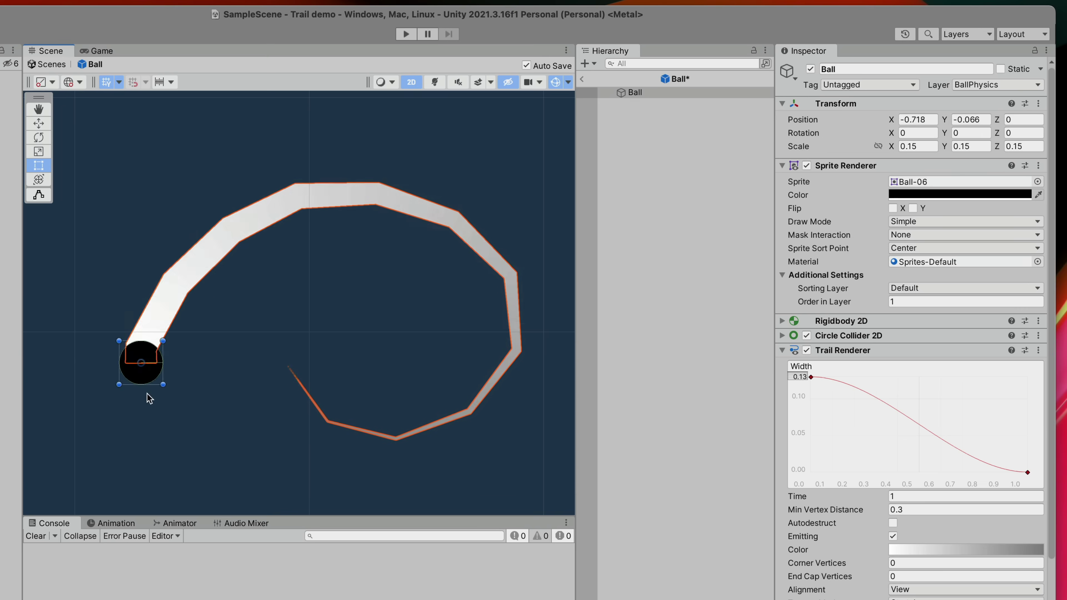
# Set the trail's Min Vertex Distance to 0.03, moving the ball to compare the trail's smoothness
pyautogui.moveTo(148, 398)
pyautogui.mouseDown()
pyautogui.moveTo(239, 244)
pyautogui.moveTo(416, 313)
pyautogui.moveTo(331, 433)
pyautogui.moveTo(135, 407)
pyautogui.moveTo(193, 254)
pyautogui.moveTo(422, 289)
pyautogui.mouseUp()
pyautogui.click(938, 509)
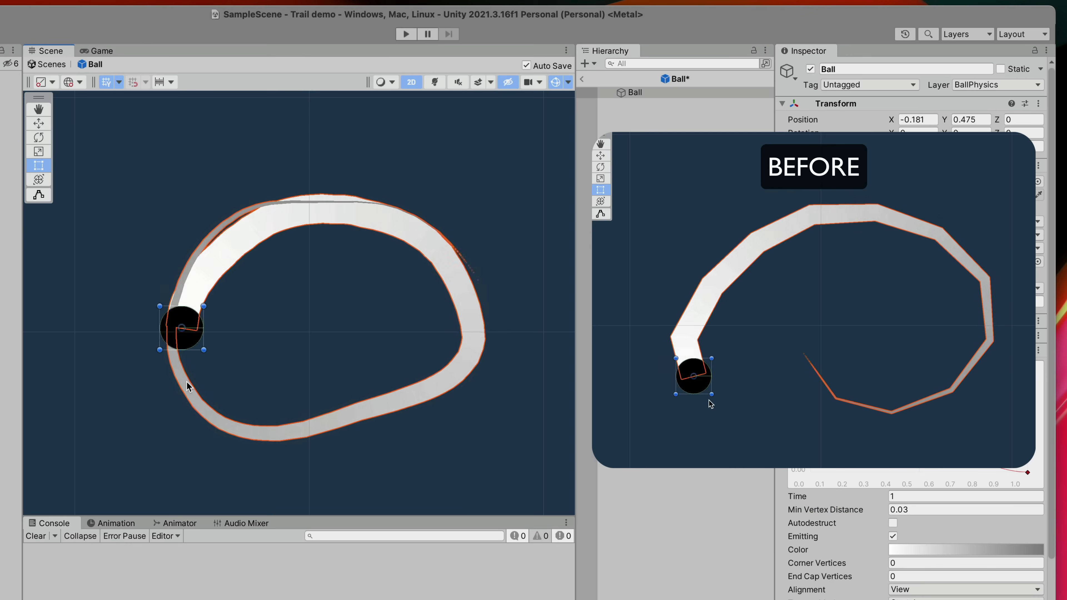
pyautogui.moveTo(186, 326)
pyautogui.mouseDown()
pyautogui.moveTo(262, 210)
pyautogui.moveTo(395, 233)
pyautogui.moveTo(465, 339)
pyautogui.moveTo(247, 433)
pyautogui.moveTo(146, 191)
pyautogui.moveTo(464, 191)
pyautogui.moveTo(356, 438)
pyautogui.moveTo(132, 441)
pyautogui.mouseUp()
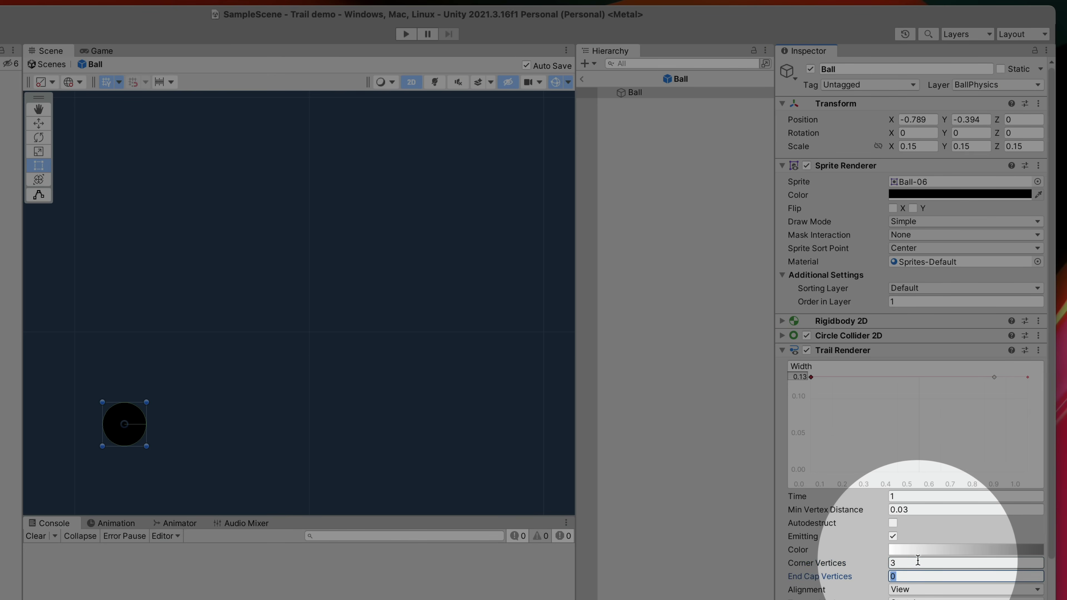
# Set the trail's End Cap Vertices to 11 and move the ball to preview the rounded ends
pyautogui.write('11')
pyautogui.moveTo(135, 453)
pyautogui.mouseDown()
pyautogui.moveTo(398, 302)
pyautogui.moveTo(453, 235)
pyautogui.mouseUp()
pyautogui.moveTo(390, 202)
pyautogui.mouseDown()
pyautogui.moveTo(198, 336)
pyautogui.moveTo(279, 458)
pyautogui.moveTo(336, 269)
pyautogui.moveTo(108, 238)
pyautogui.moveTo(135, 495)
pyautogui.mouseUp()
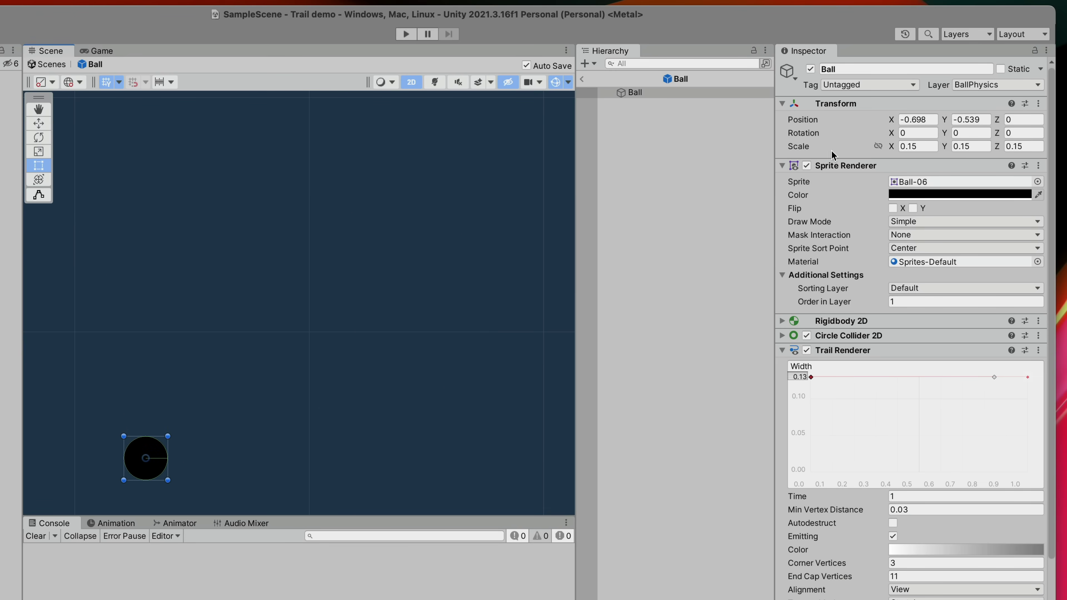
# Reset the Ball's X and Y position to 0
pyautogui.click(936, 122)
pyautogui.write('0')
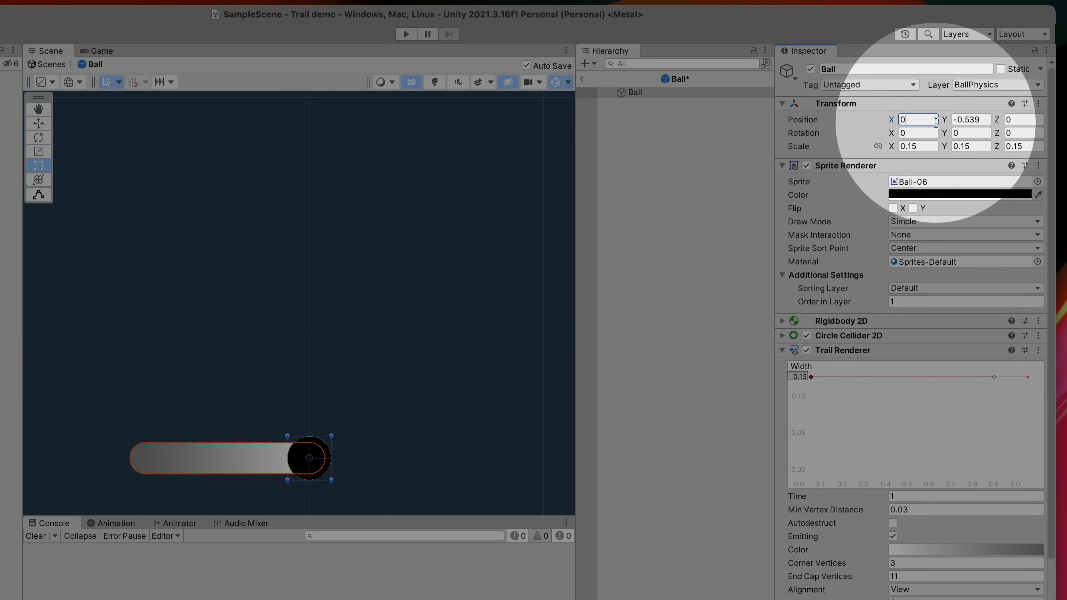
pyautogui.write('0')
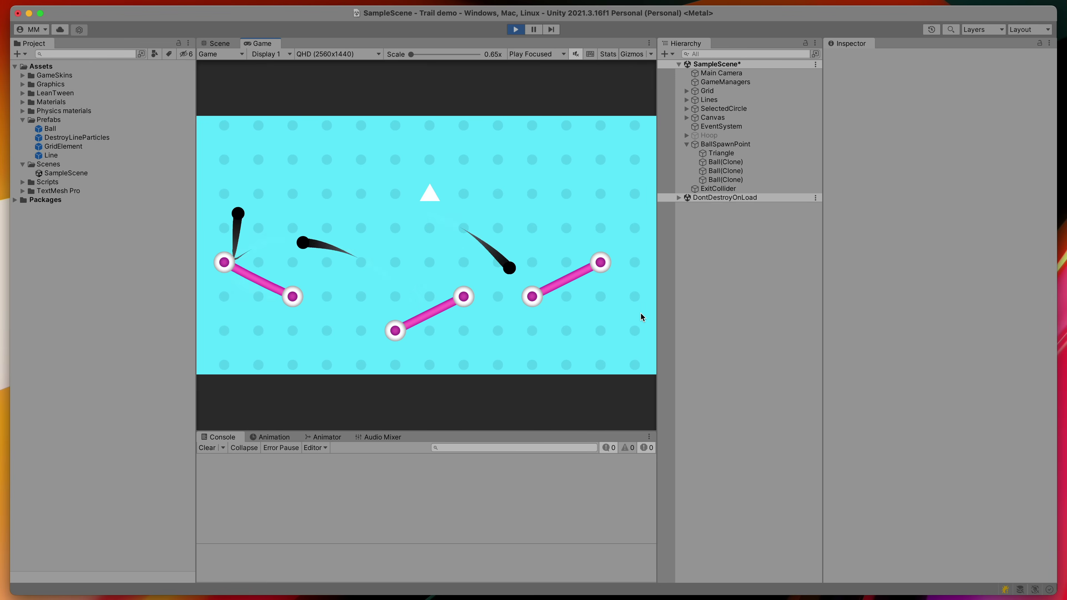
# View the running game in a maximized Game view and exit play mode
pyautogui.hotkey('shift', 'space')
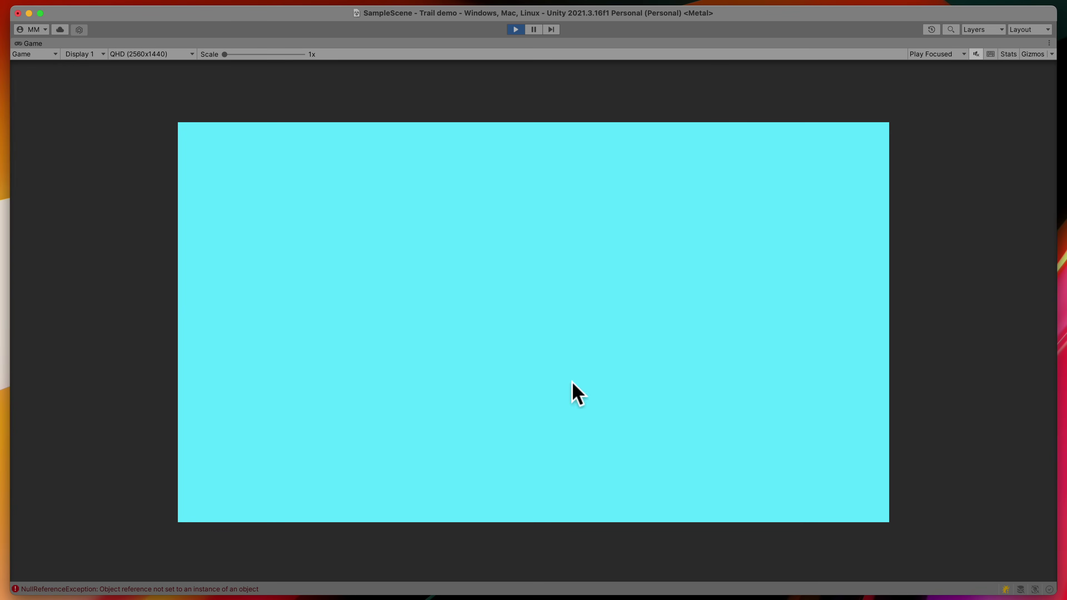
pyautogui.press('super+p')
# Create an empty scene object named MouseTrail and reset its transform to the origin
pyautogui.rightClick(700, 184)
pyautogui.click(757, 325)
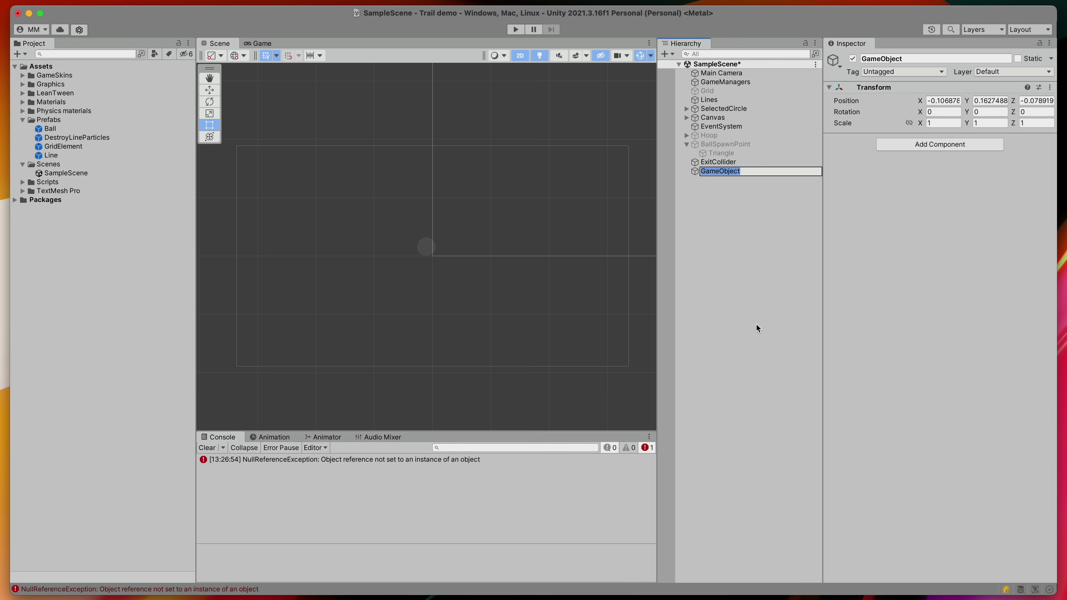
pyautogui.write('MouseTrail')
pyautogui.press('Return')
pyautogui.click(1050, 87)
pyautogui.click(965, 101)
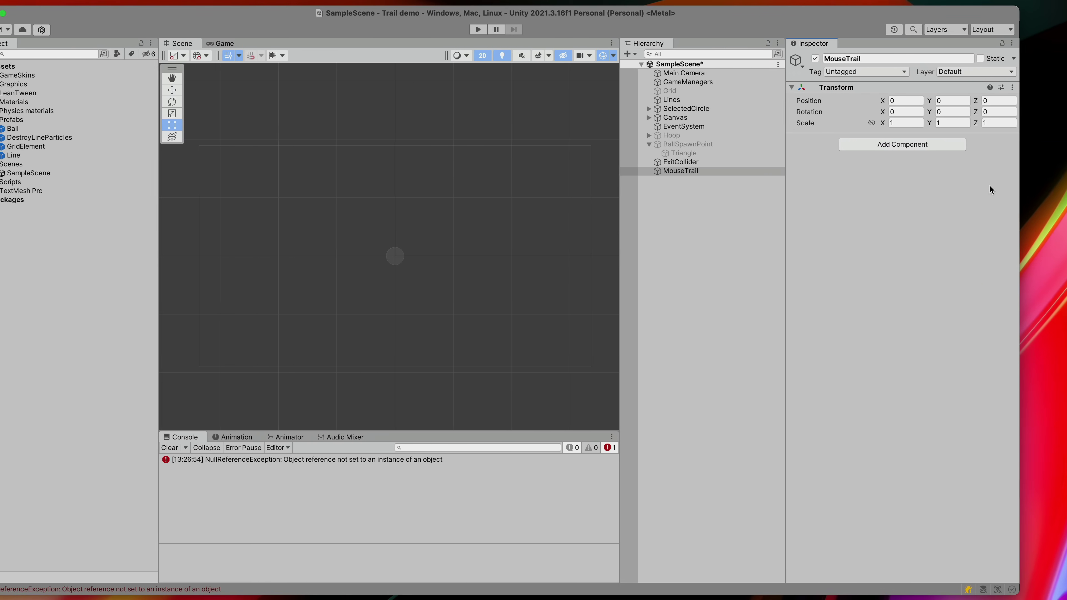
# Add a Trail Renderer to MouseTrail, adjust its colour gradient and collapse the component
pyautogui.click(852, 145)
pyautogui.write('trail')
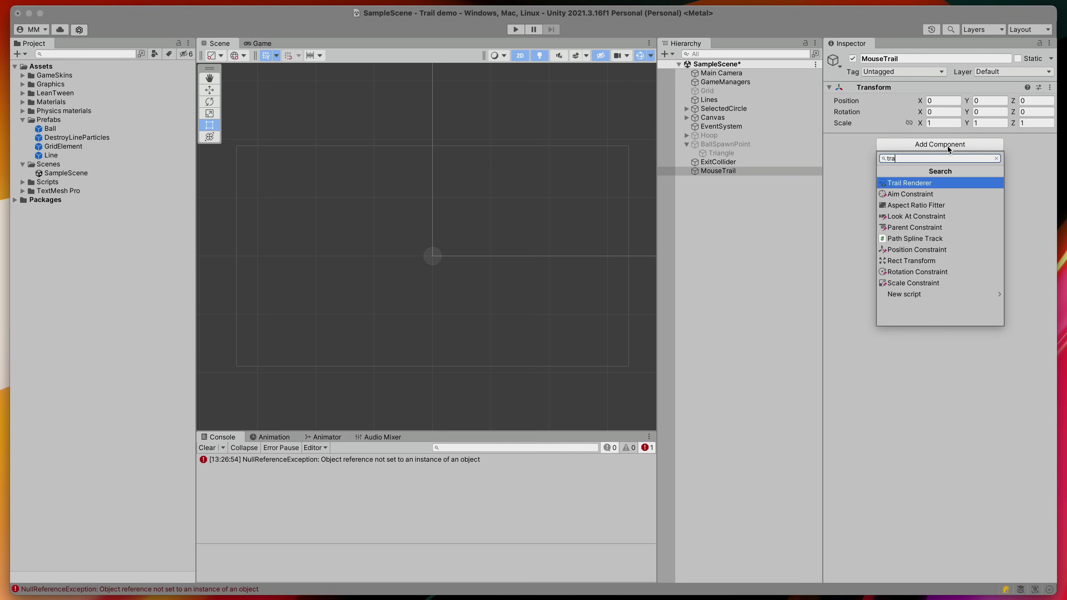
pyautogui.press('Return')
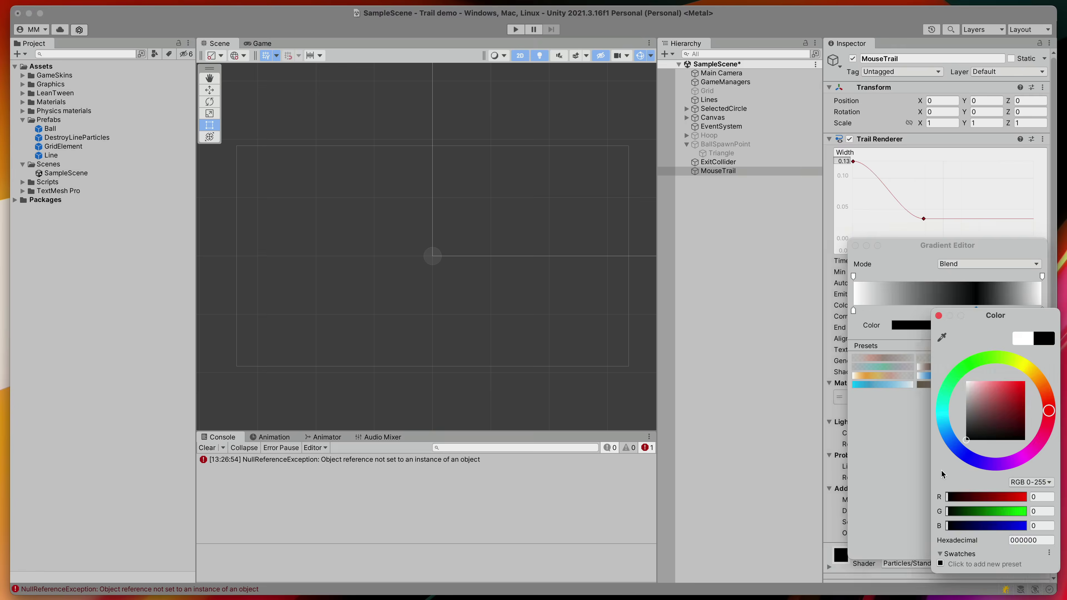
pyautogui.click(1042, 277)
pyautogui.click(879, 139)
# Add a new script component named MouseFollow to MouseTrail
pyautogui.click(903, 191)
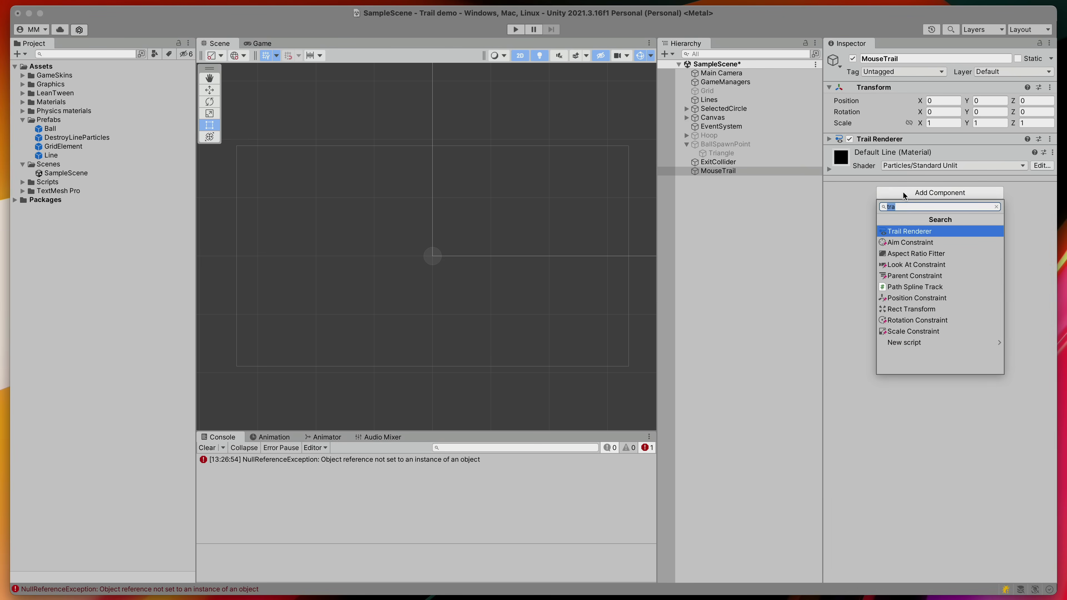
pyautogui.write('MouseFollo')
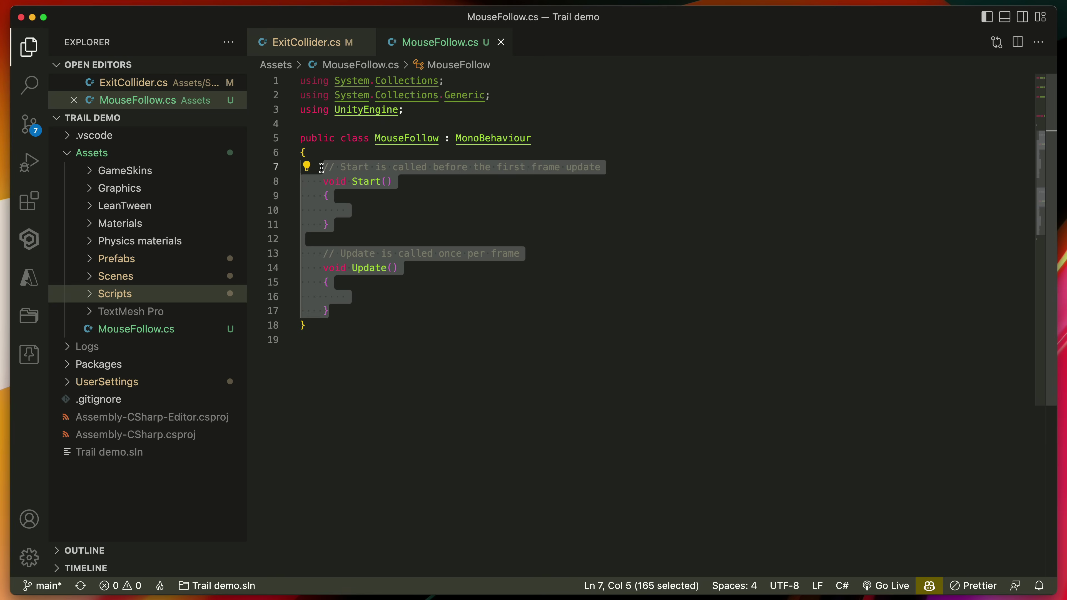
# In the code editor, replace the default methods in MouseFollow.cs with an empty private Update method
pyautogui.write('upda')
pyautogui.press('Return')
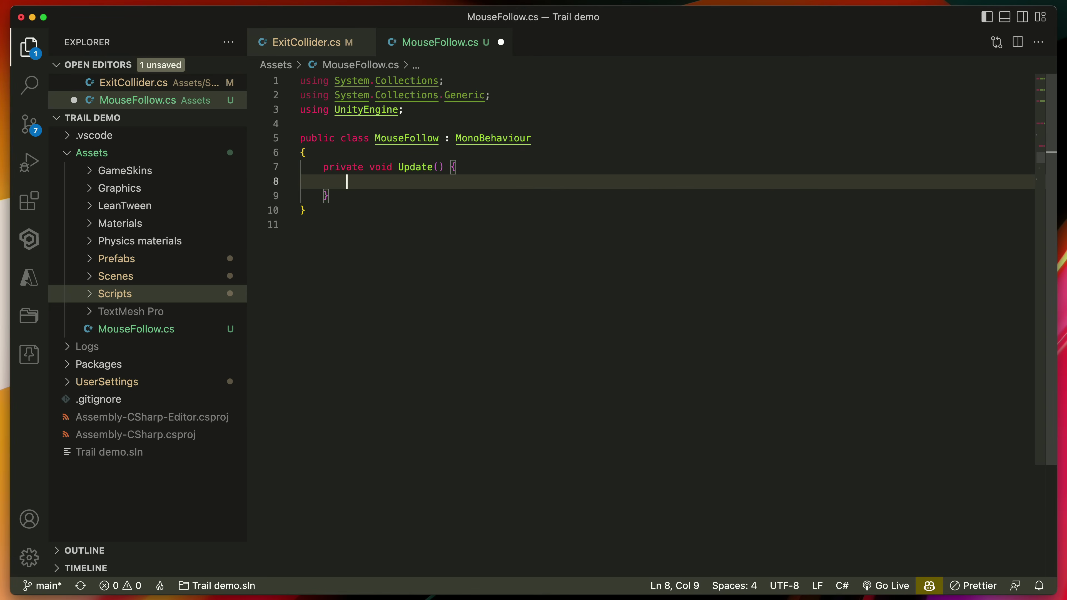
# In Update, declare a Vector3 mousePosition equal to Camera.main.ScreenToWorldPoint(Input.mousePosition)
pyautogui.write('Vector')
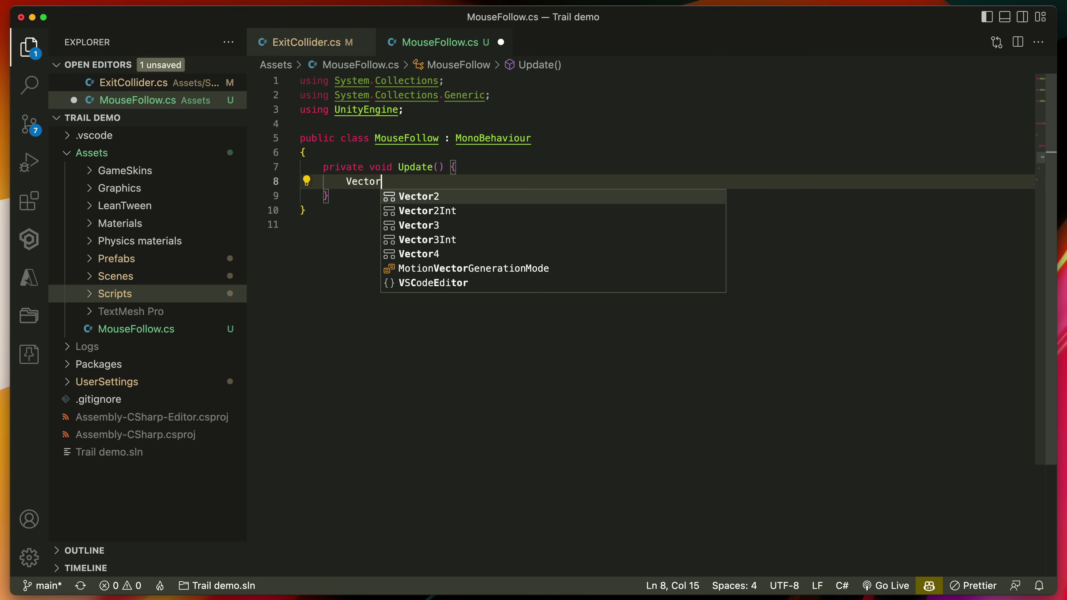
pyautogui.write('3 mousePosition =')
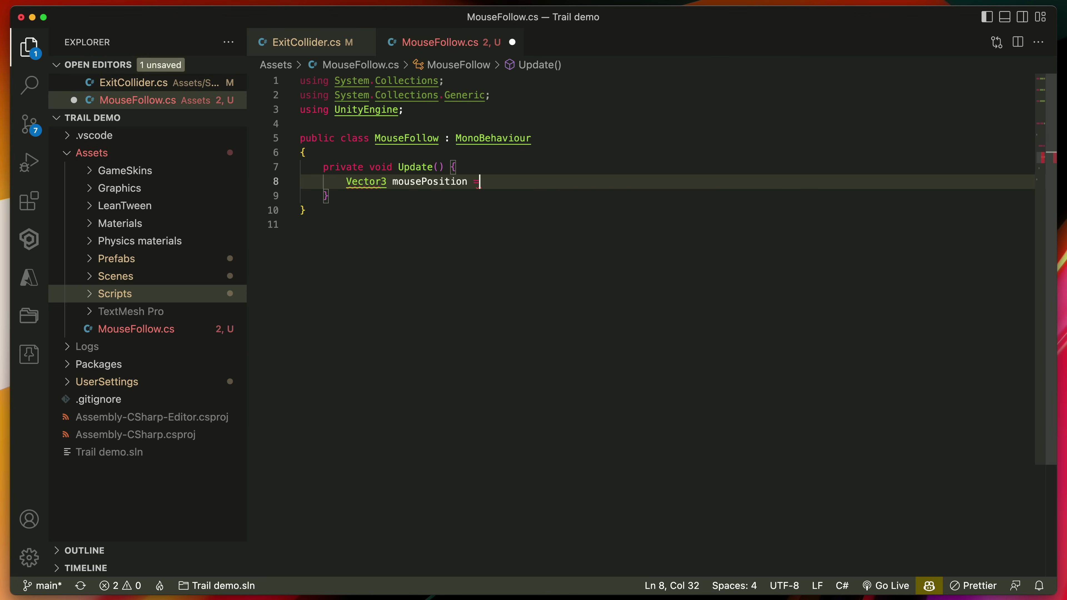
pyautogui.write(' Camera.main.scr')
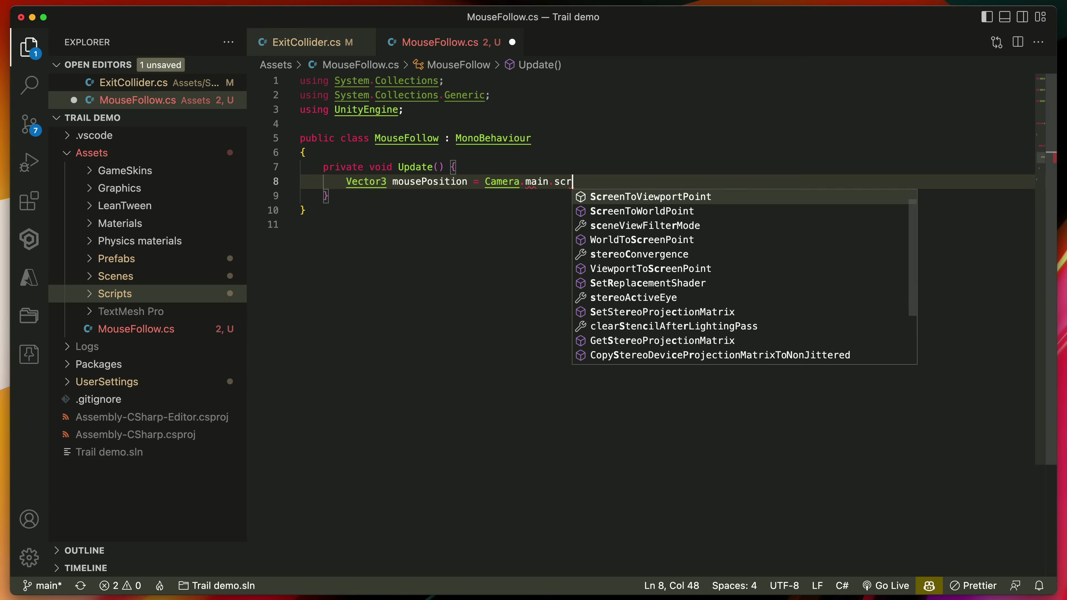
pyautogui.write('eentowo')
pyautogui.press('Tab')
pyautogui.write('(I')
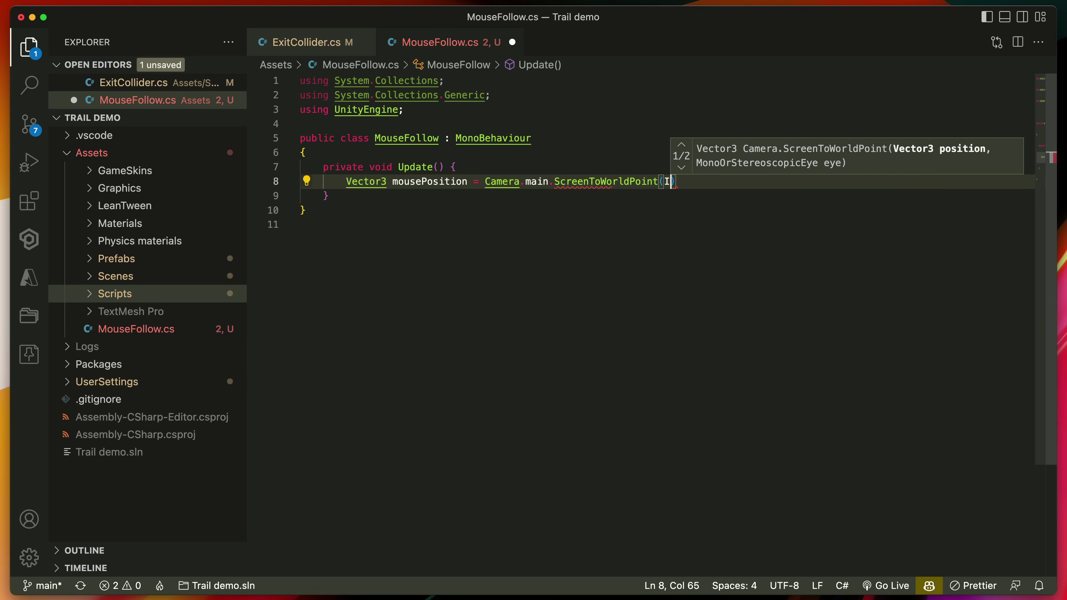
pyautogui.write('nput.mousepo')
pyautogui.press('Tab')
pyautogui.write(')')
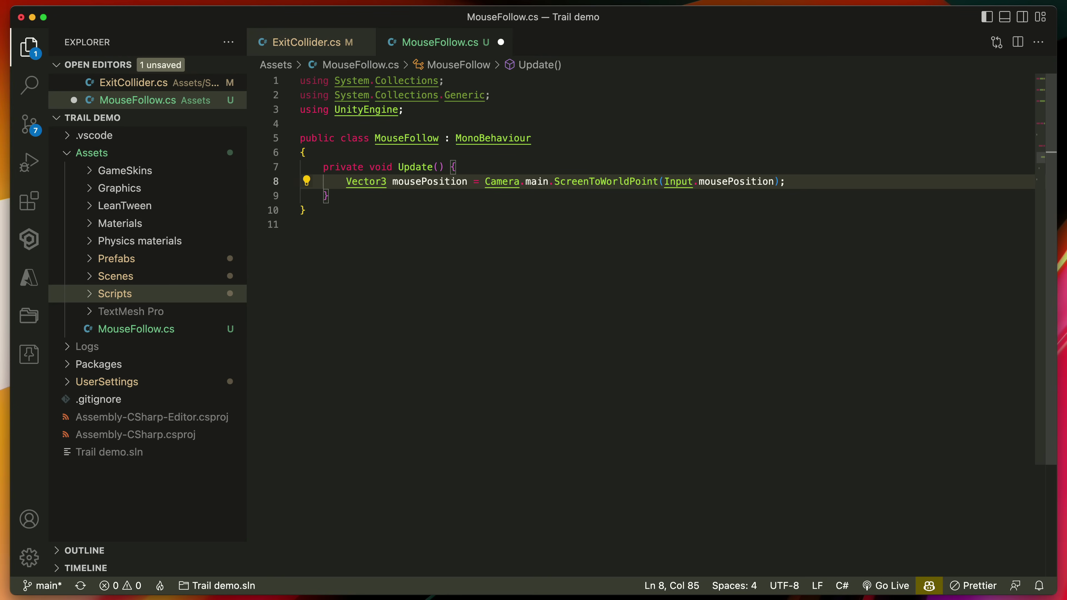
# Below the declaration, set mousePosition.z to 0 and assign mousePosition to transform.position
pyautogui.press('Return')
pyautogui.write('mouse')
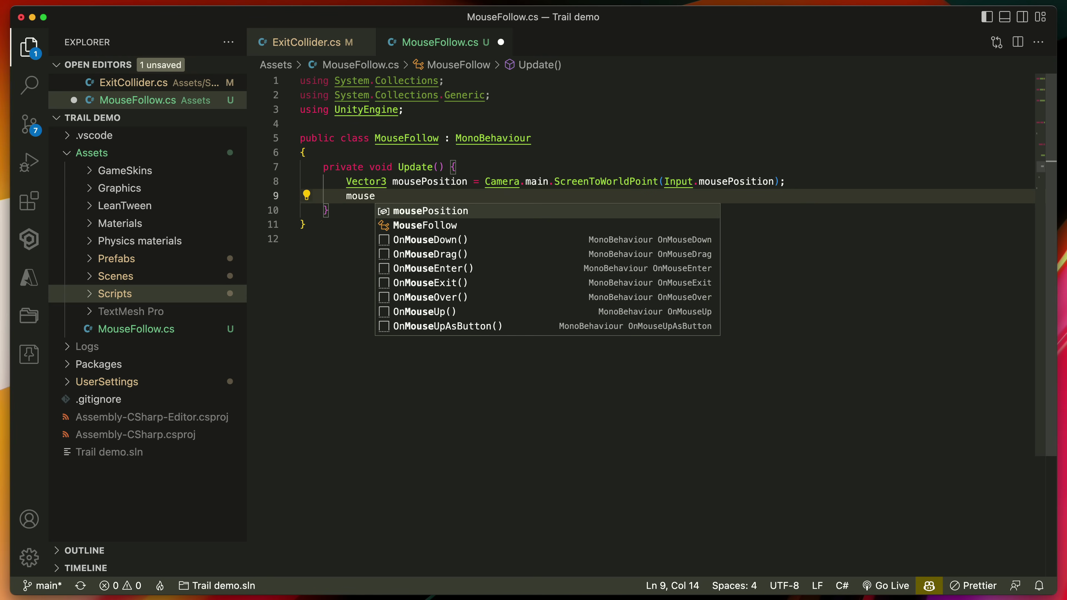
pyautogui.write('Position.z')
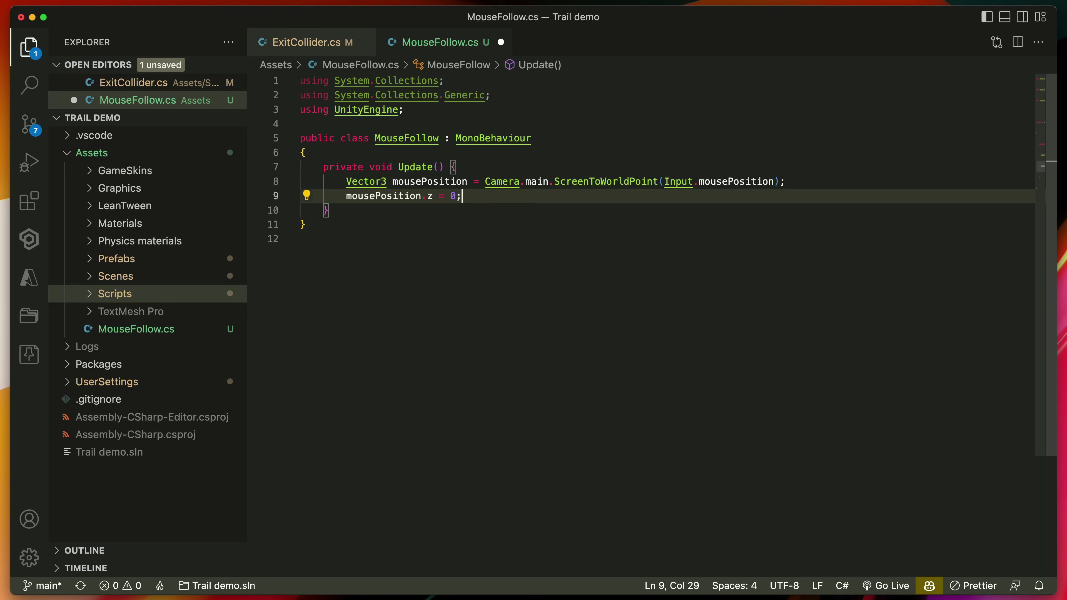
pyautogui.write('= 0;')
pyautogui.press('Return')
pyautogui.write('tr')
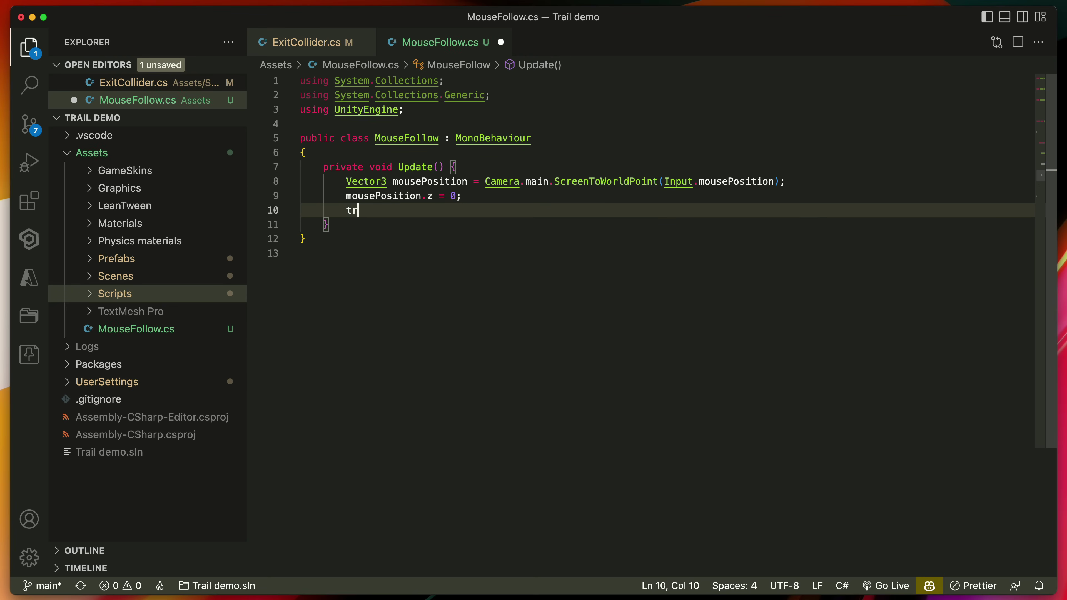
pyautogui.write('ansform.posi')
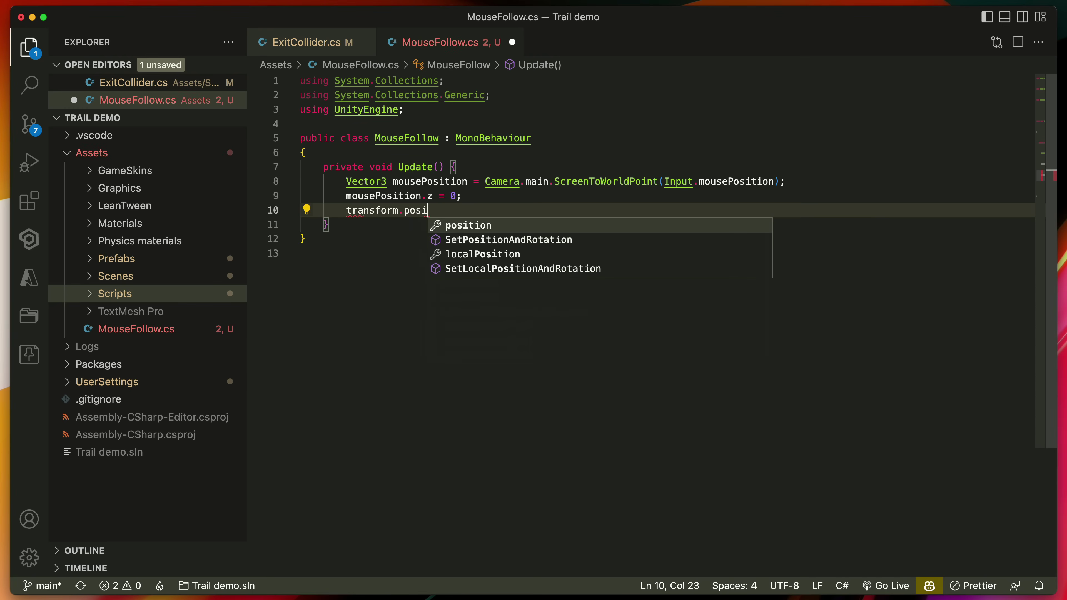
pyautogui.press('Tab')
pyautogui.write('= mousePosition')
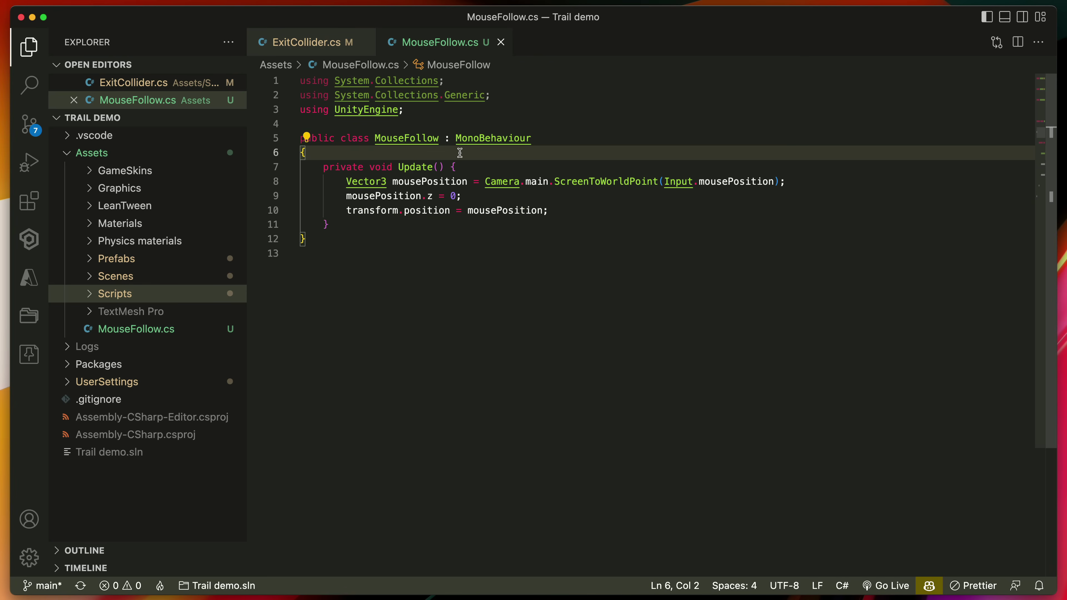
# Declare a public TrailRenderer field named trail at the start of the MouseFollow class
pyautogui.press('Return')
pyautogui.press('Return')
pyautogui.press('Up')
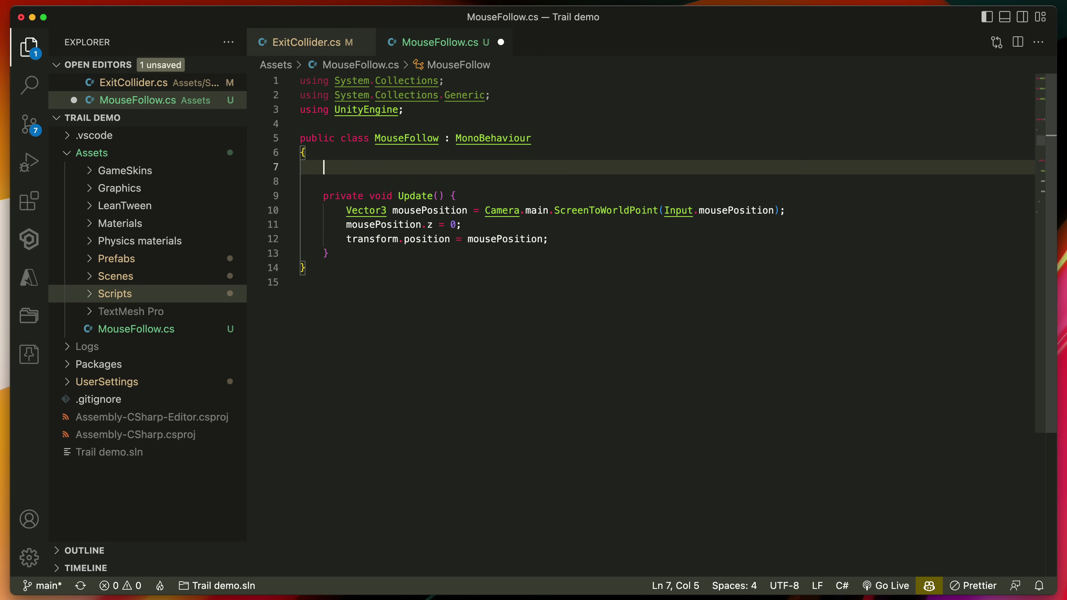
pyautogui.write('public TrailRenderer trail;')
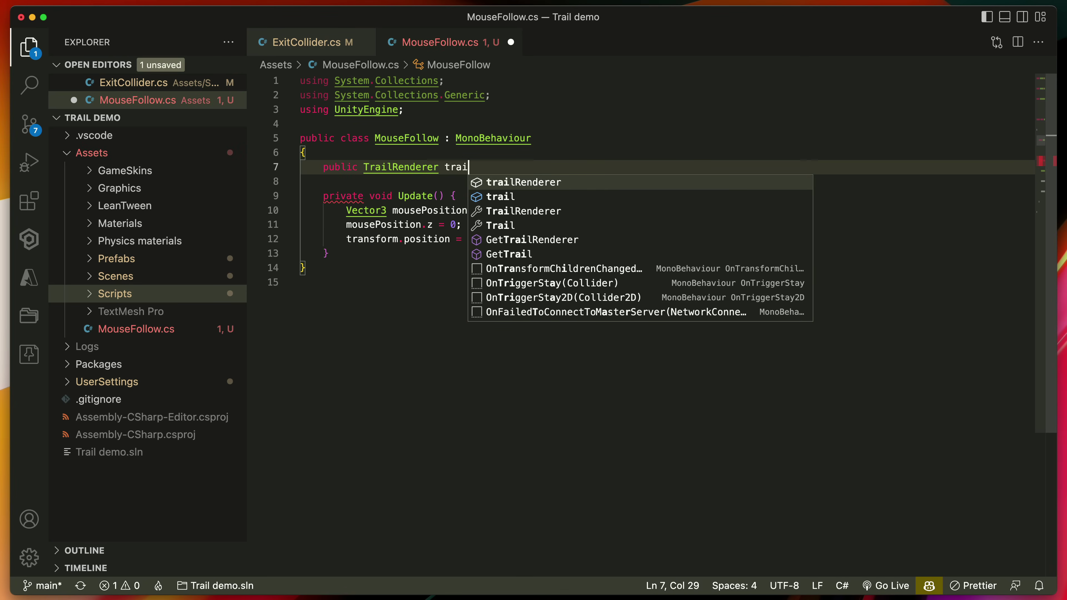
# As the first line of Update, set trail.enabled to Input.GetMouseButton(0)
pyautogui.press('Down')
pyautogui.press('Down')
pyautogui.press('Return')
pyautogui.write('trail.ena')
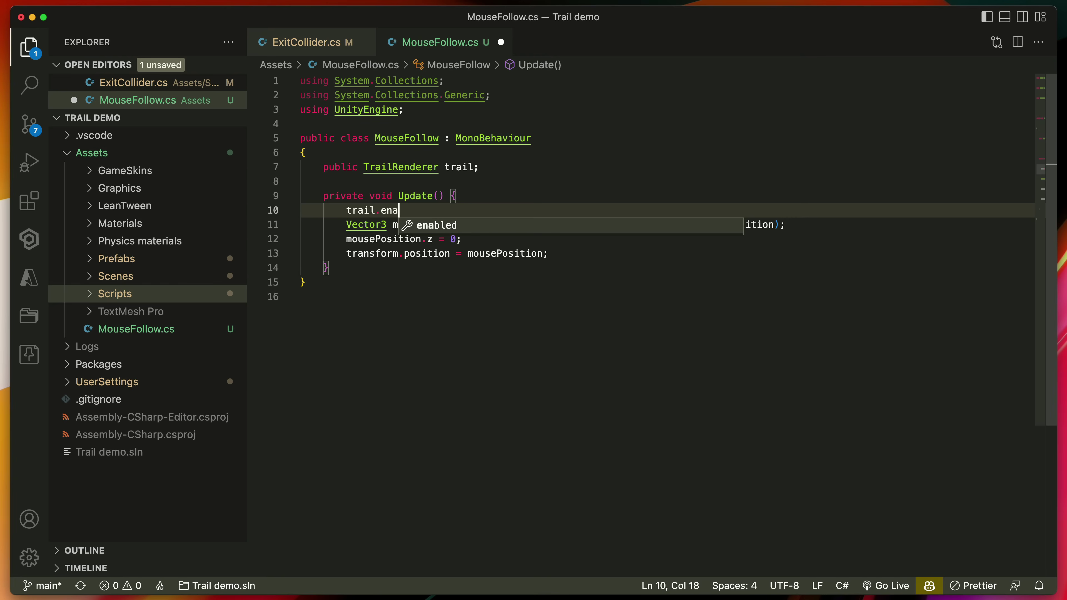
pyautogui.press('Tab')
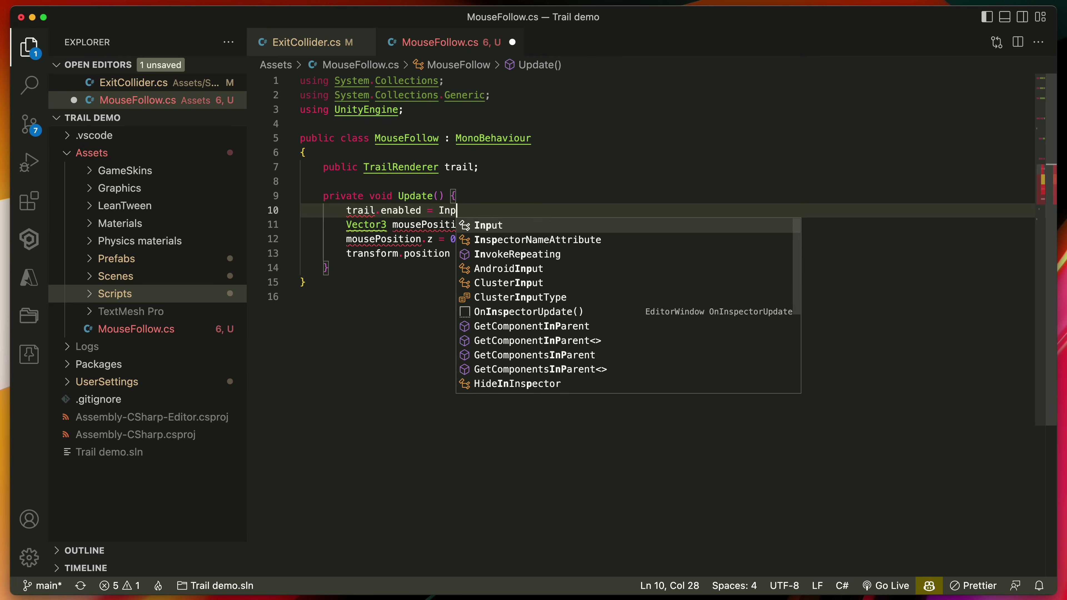
pyautogui.write('ut.getmou')
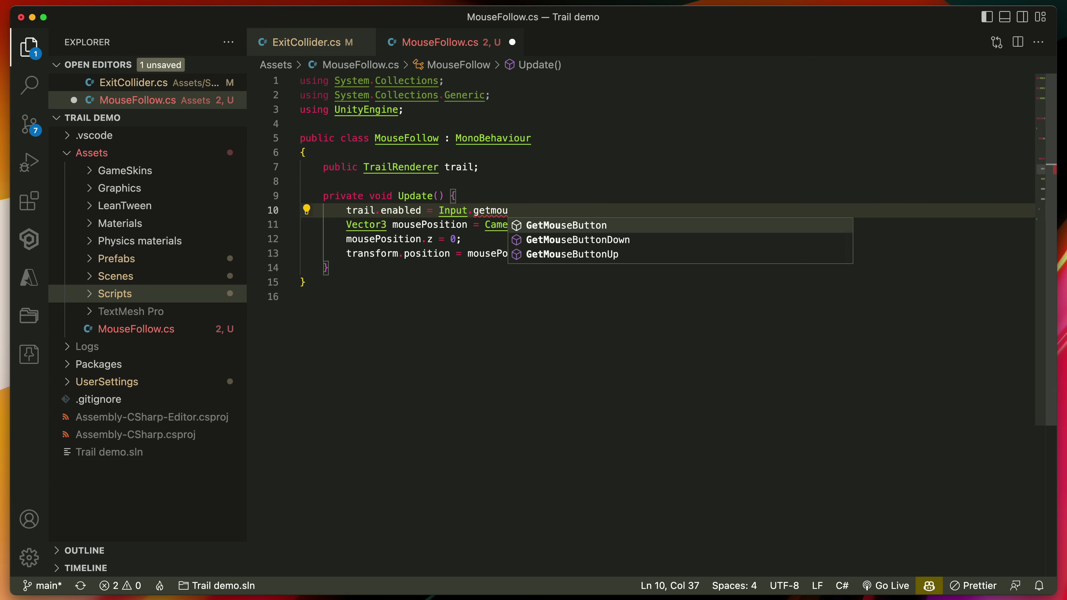
pyautogui.press('Tab')
pyautogui.write('(0);')
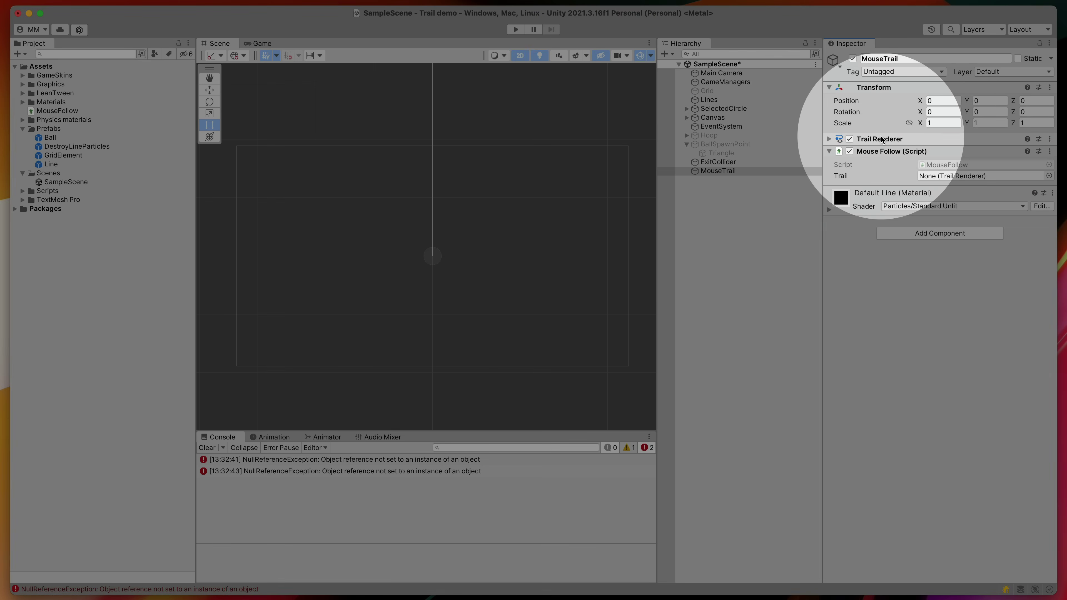
# In Unity, assign MouseTrail's Trail Renderer to the Mouse Follow script's Trail reference and run the game
pyautogui.moveTo(879, 138); pyautogui.dragTo(944, 177)
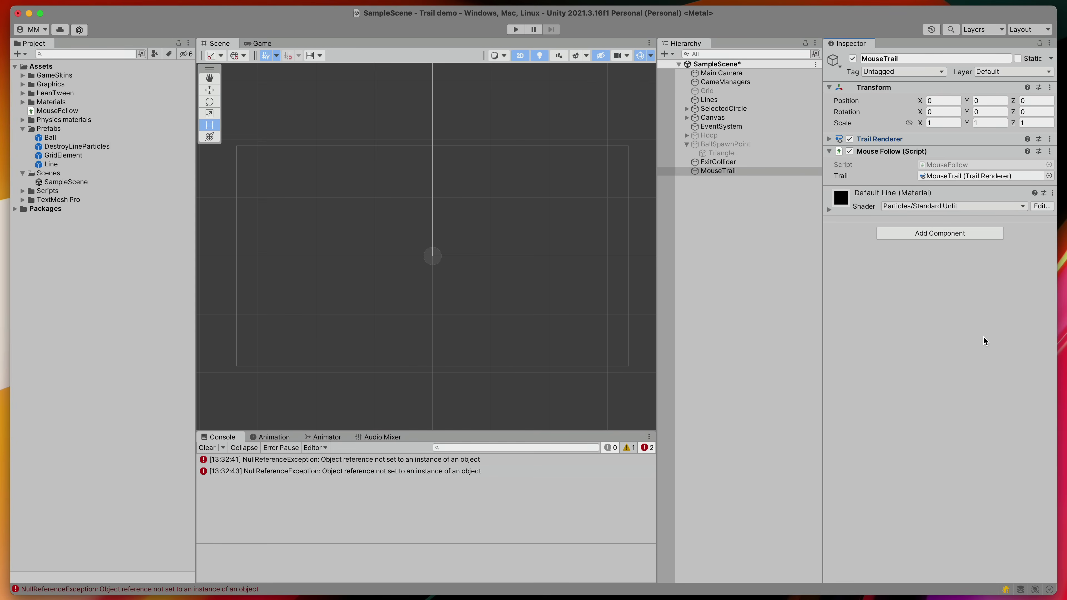
pyautogui.click(518, 30)
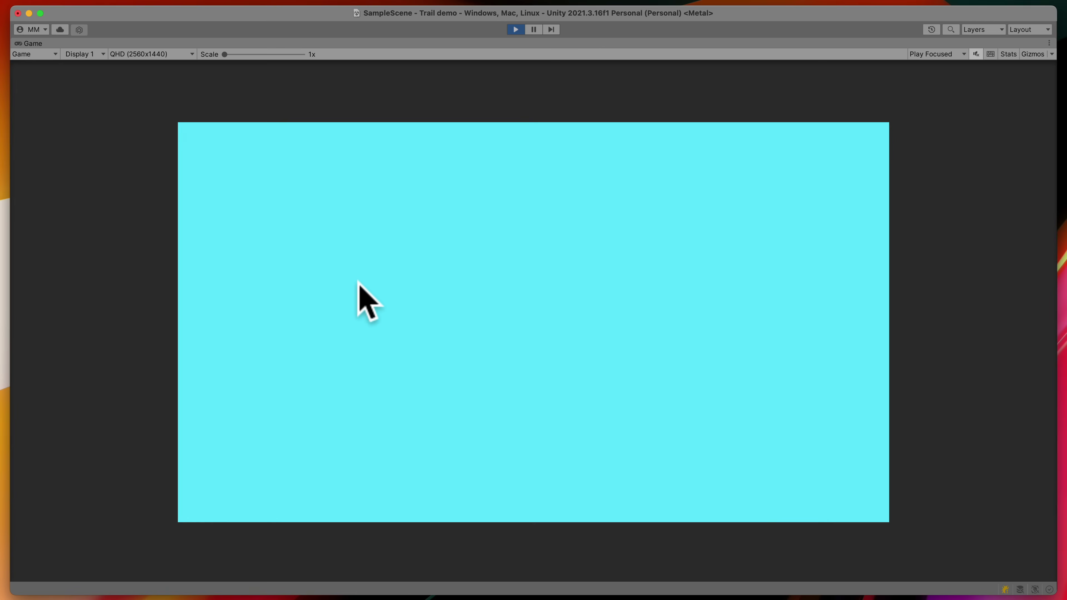